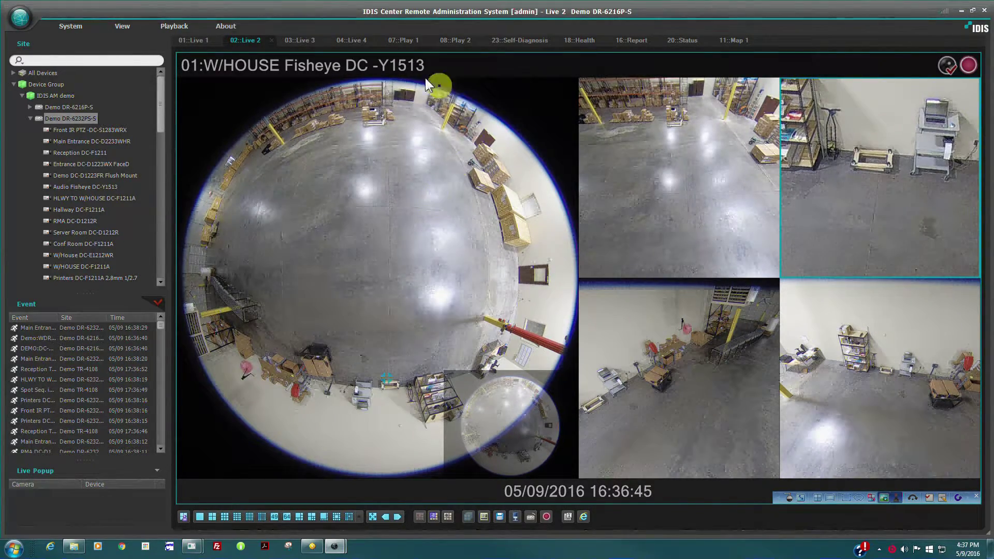
Step: Open the IDIS Center Setup device settings and widen the Address column of the device list
left_click(76, 30)
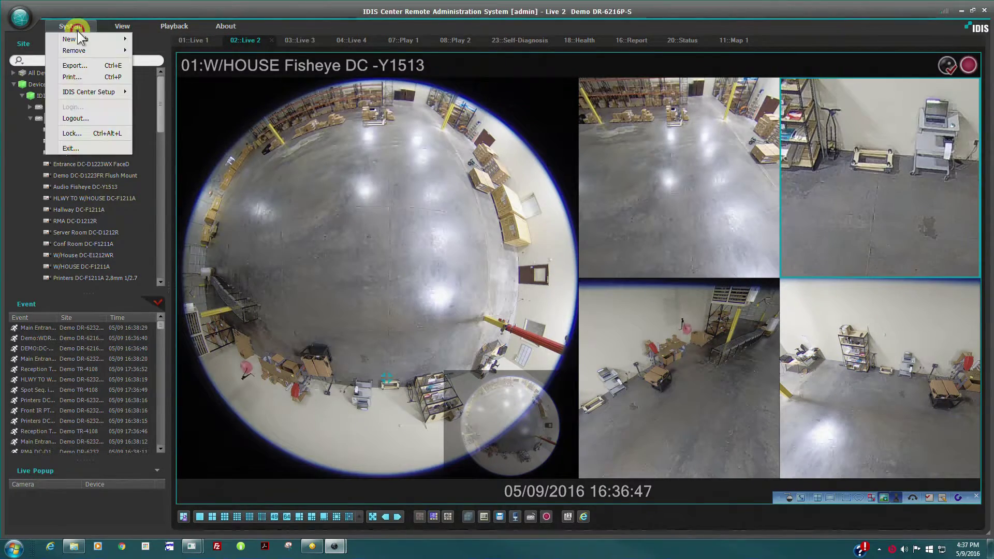
mouse_move(106, 93)
left_click(27, 16)
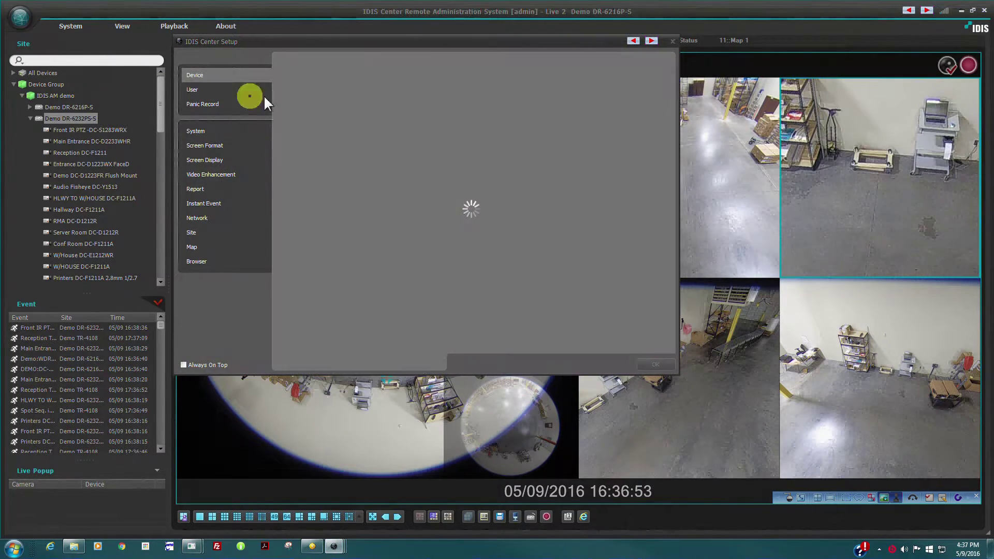
left_click_drag(289, 46, 296, 119)
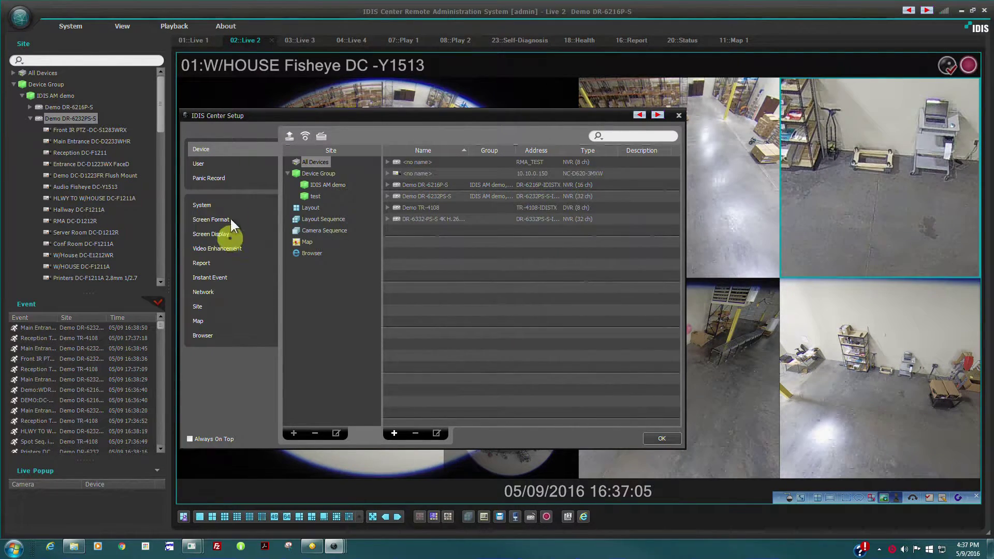
left_click(220, 150)
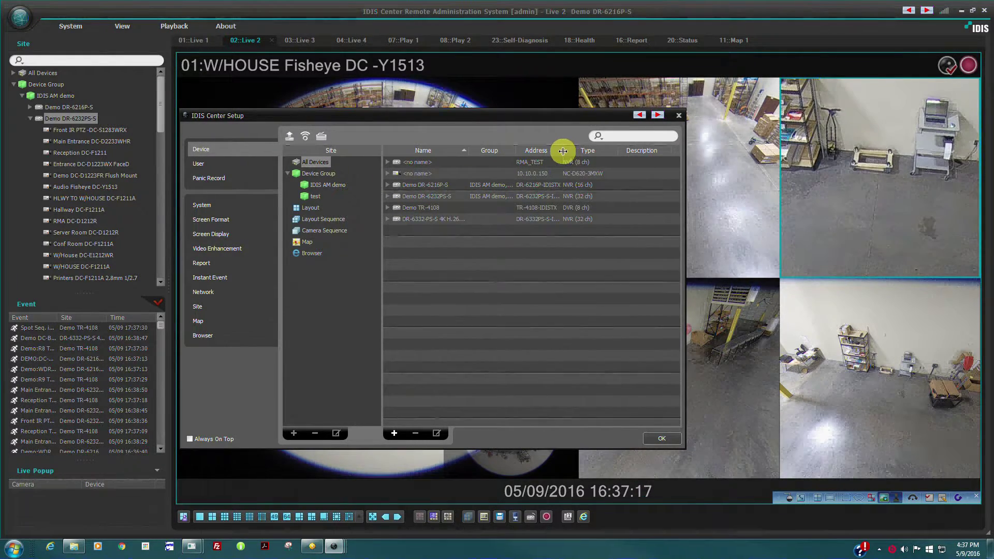
left_click_drag(563, 151, 587, 150)
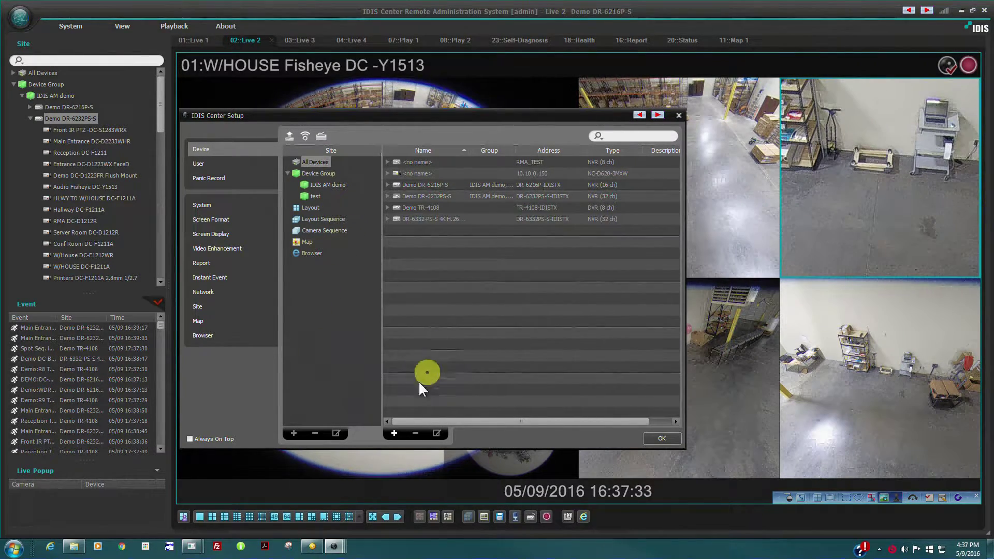
Step: Scan for a new device in FEN mode using the FEN name already entered
left_click(393, 432)
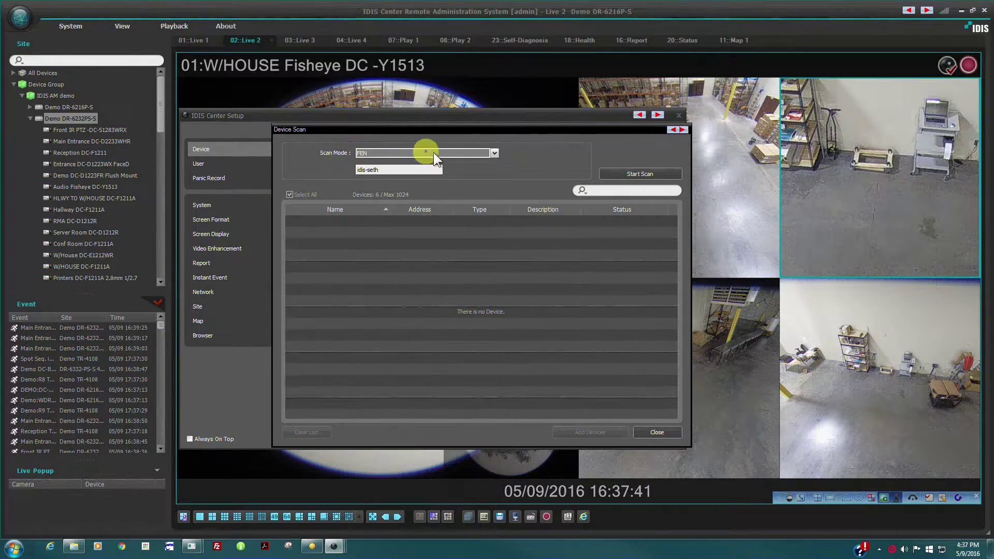
left_click(494, 153)
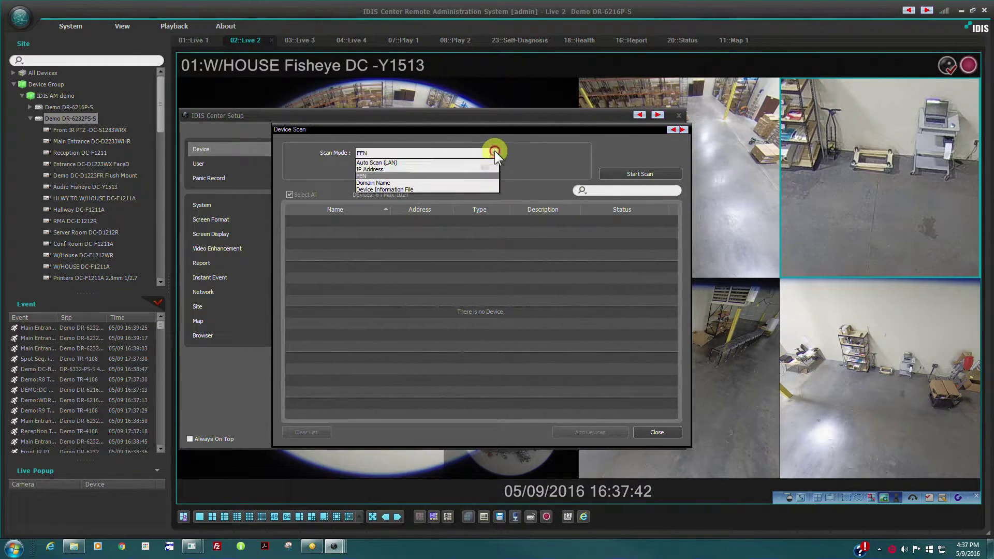
left_click(459, 170)
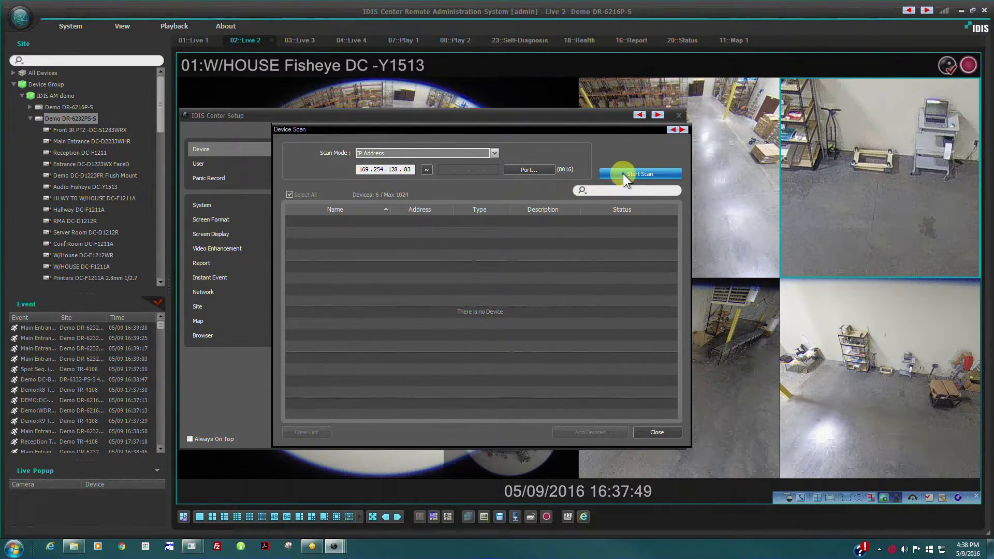
left_click(494, 152)
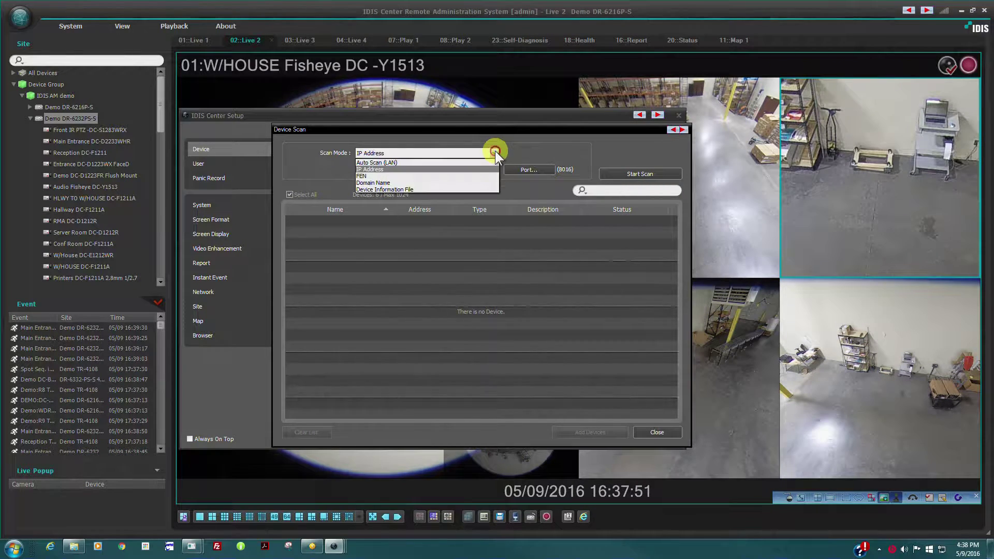
left_click(458, 174)
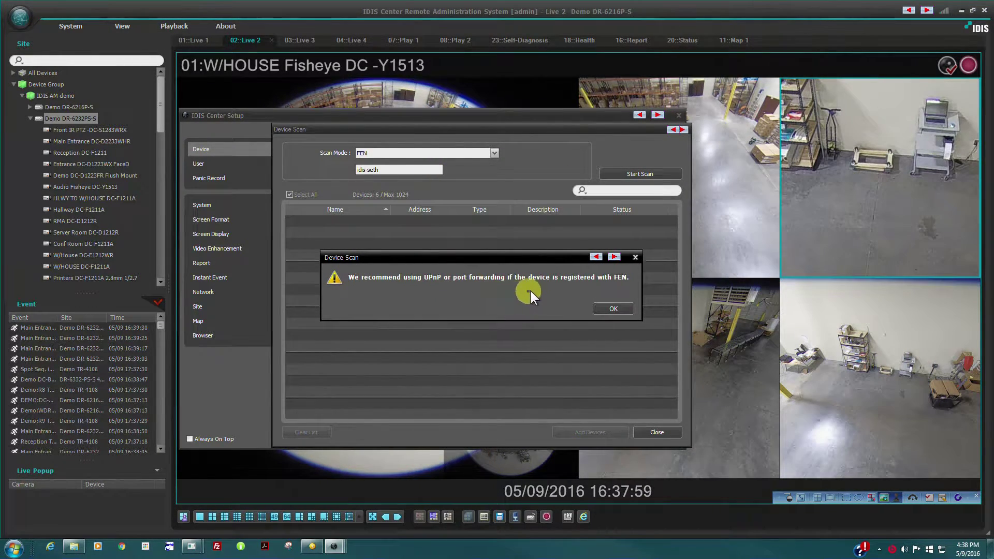
left_click(614, 309)
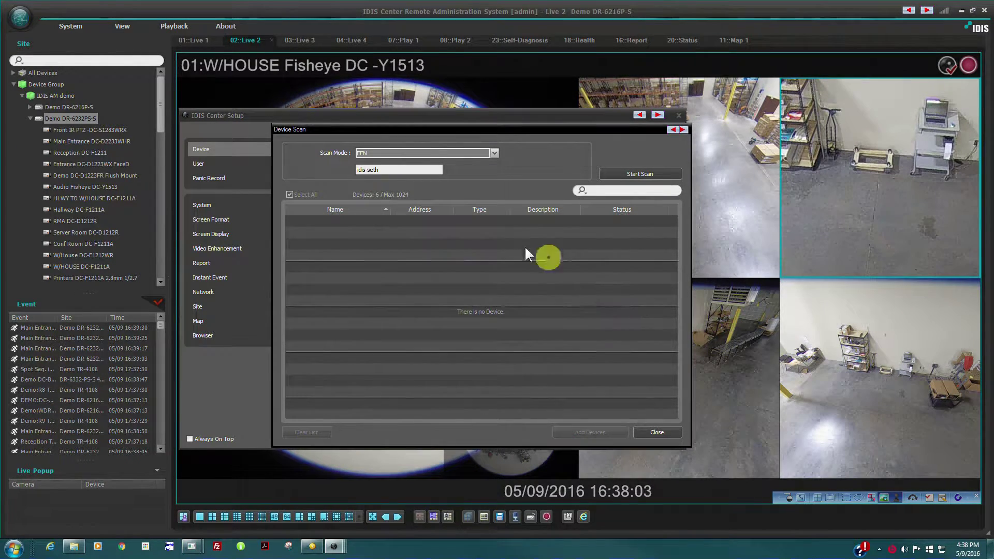
left_click_drag(412, 169, 355, 170)
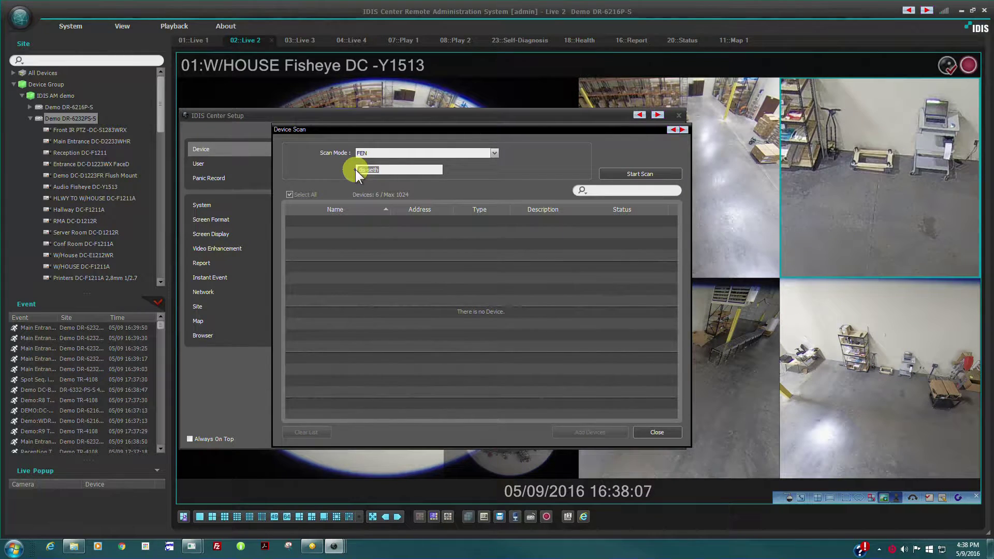
left_click(626, 174)
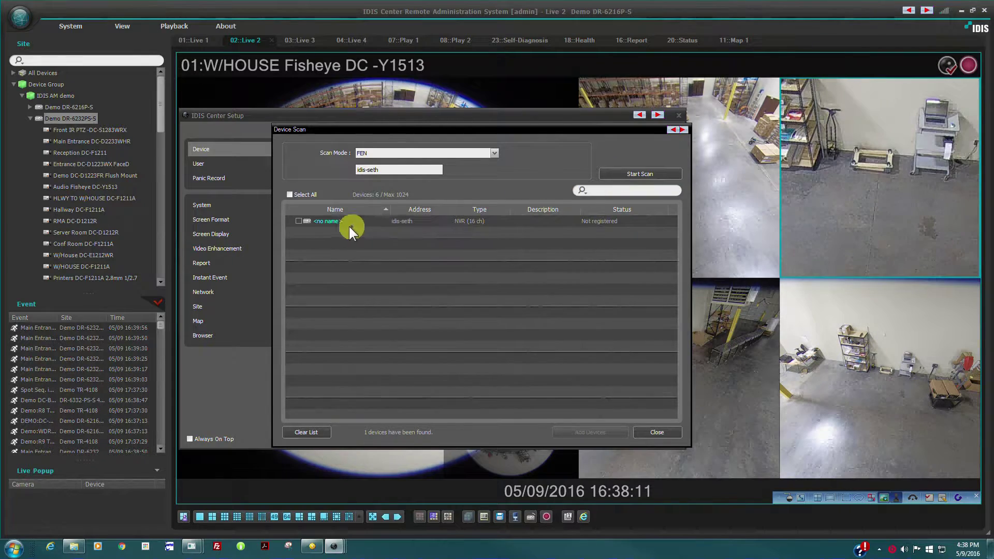
Step: Add the found 16-channel NVR to the device list, authenticating with the ID admin, and close the device scan
left_click(299, 220)
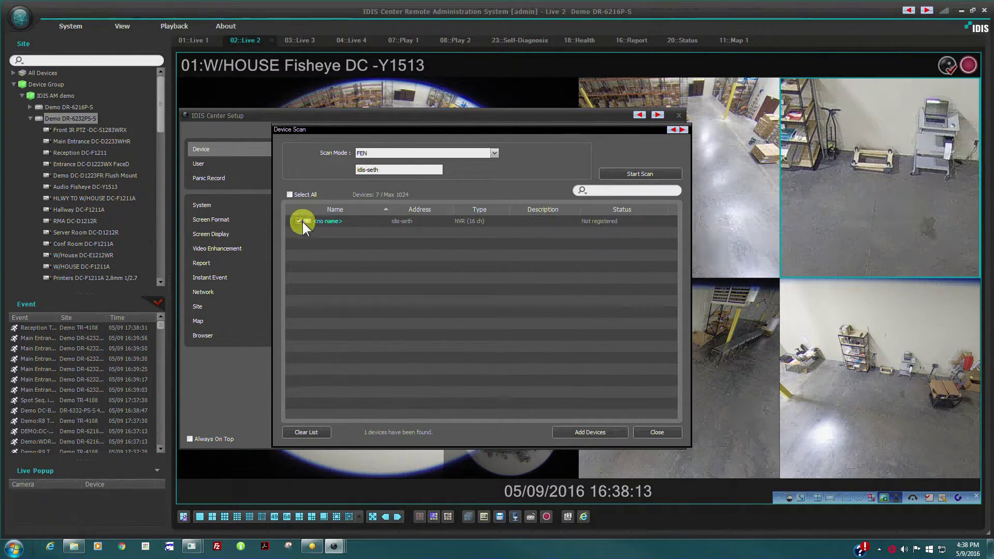
left_click(588, 433)
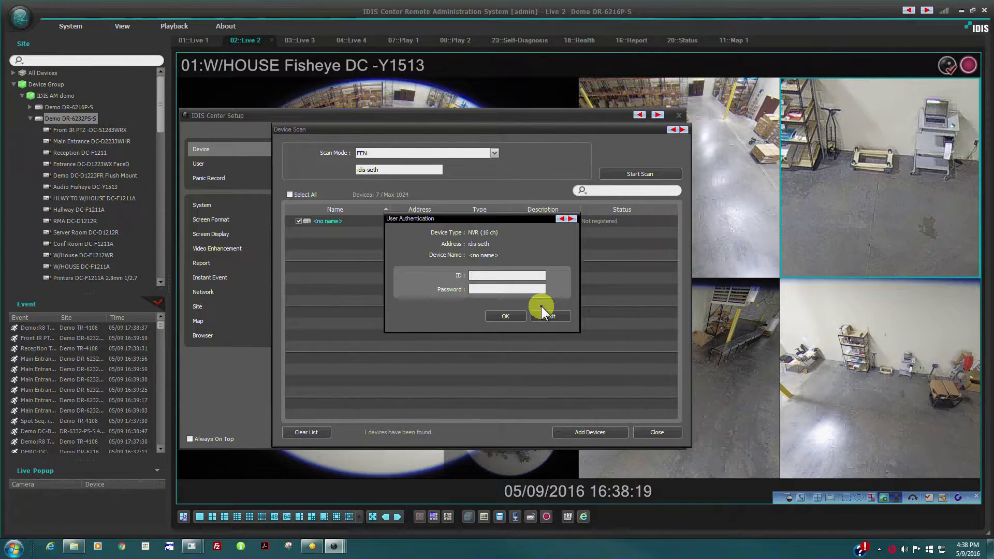
type("adm")
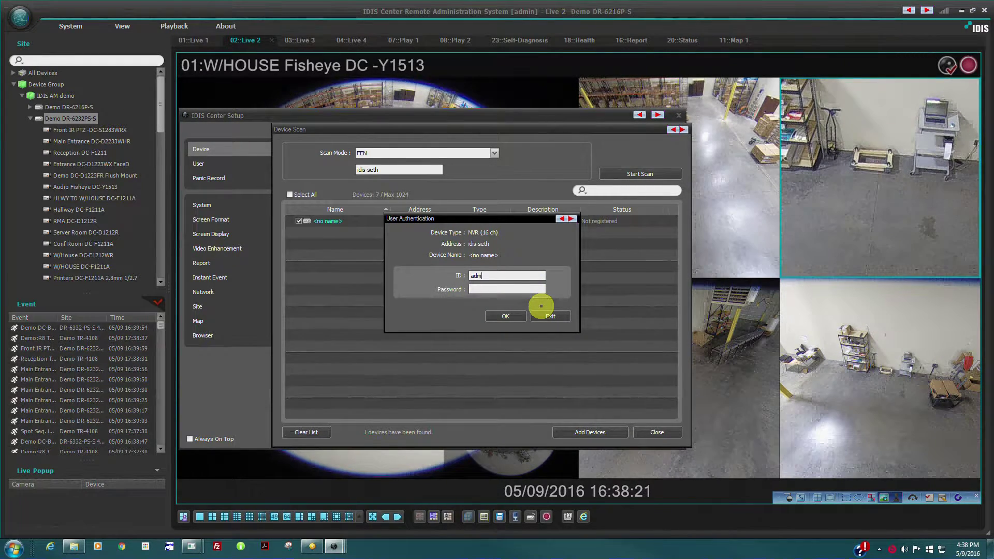
type("in")
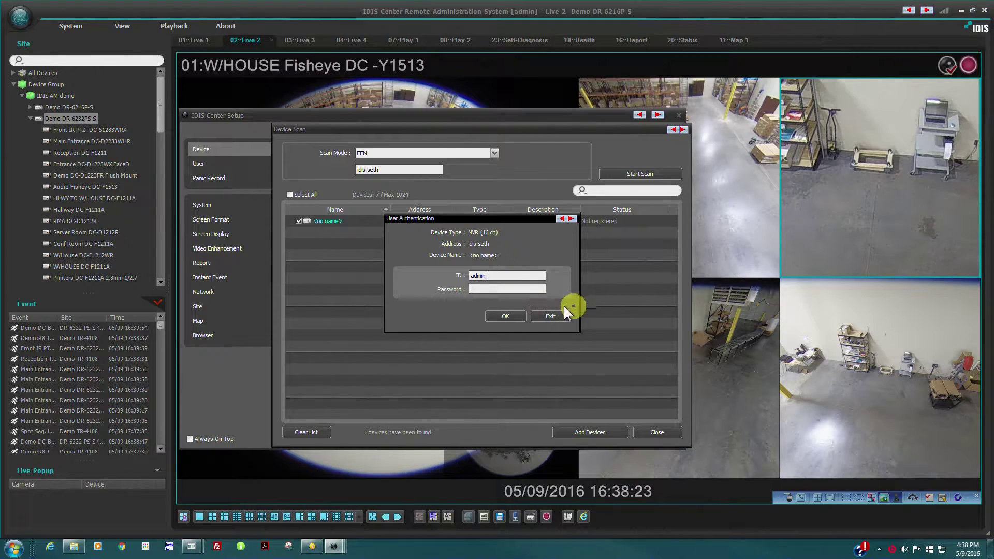
left_click(507, 317)
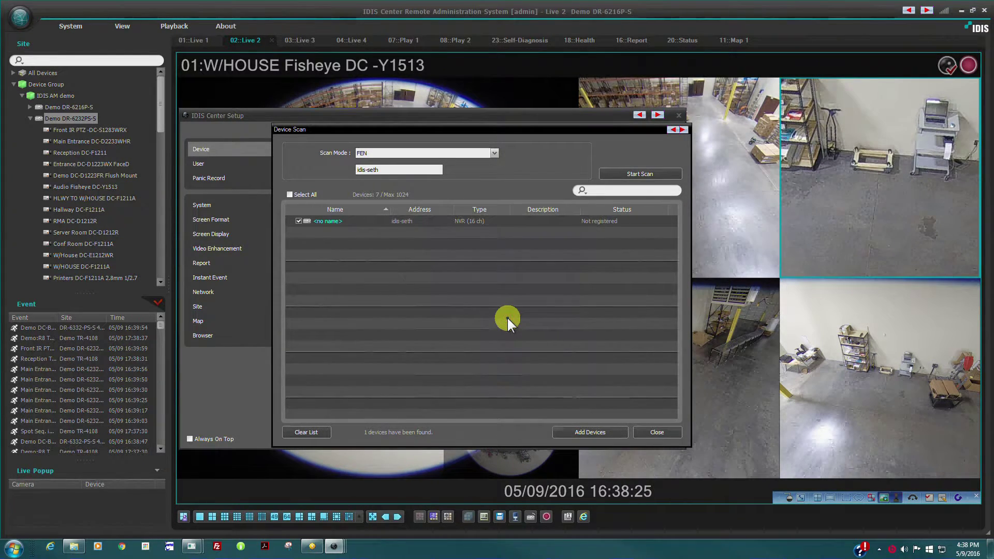
left_click(576, 220)
left_click(581, 214)
left_click(656, 431)
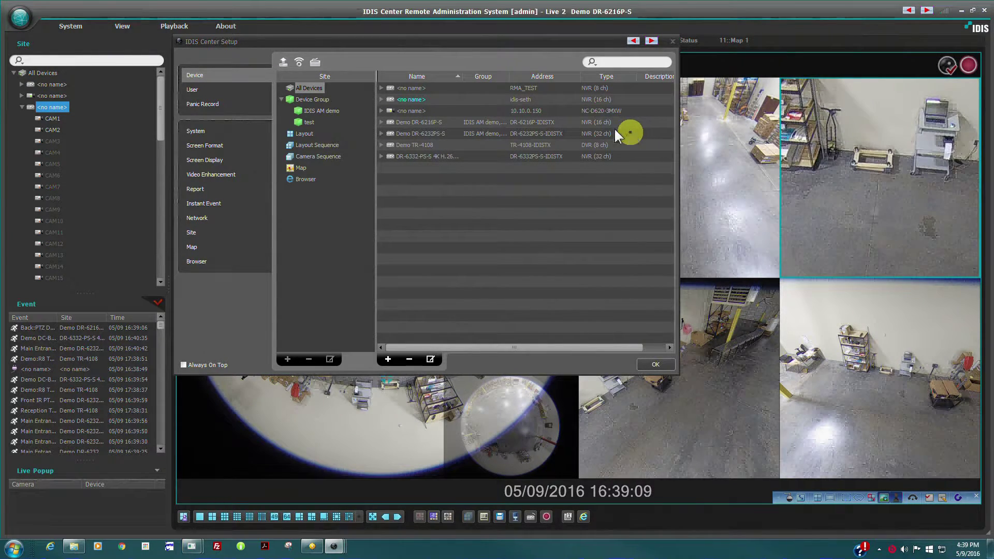
Step: Turn off Device Real-Time Monitoring for the newly added 16-channel NVR
right_click(412, 98)
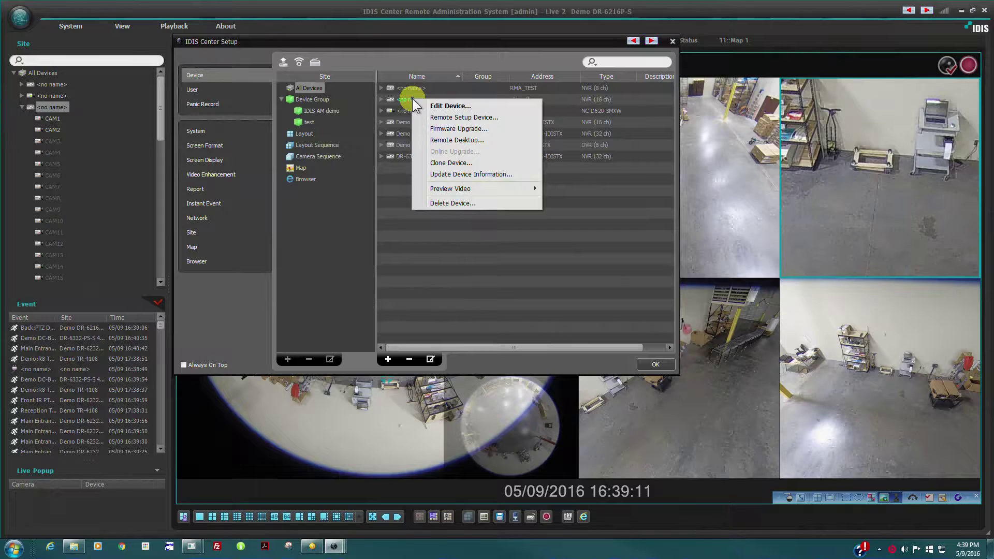
left_click(443, 106)
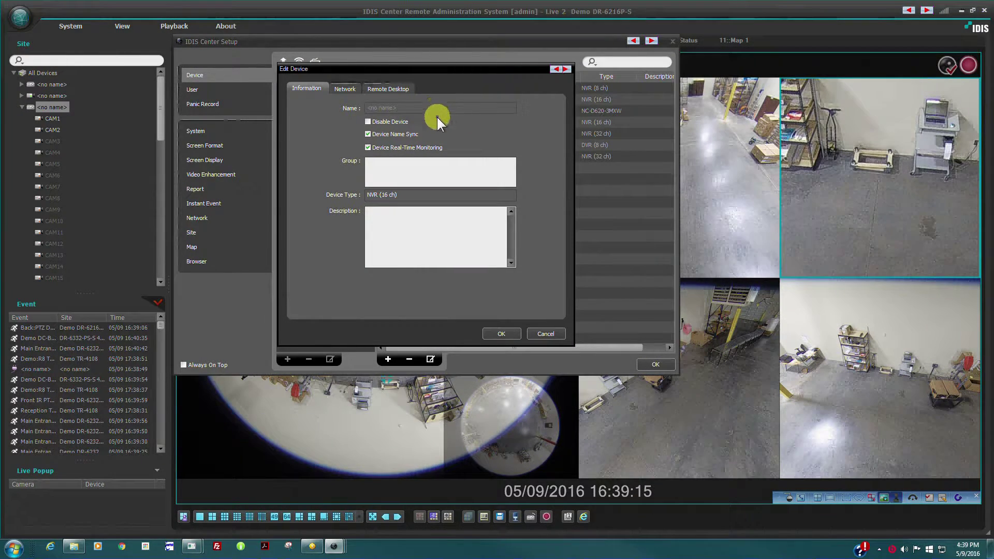
left_click(367, 148)
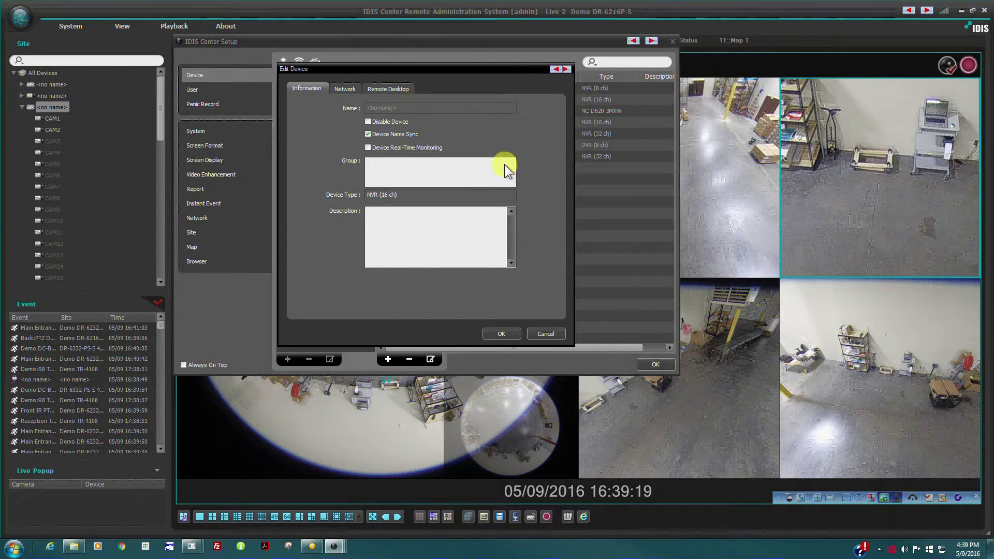
left_click(501, 334)
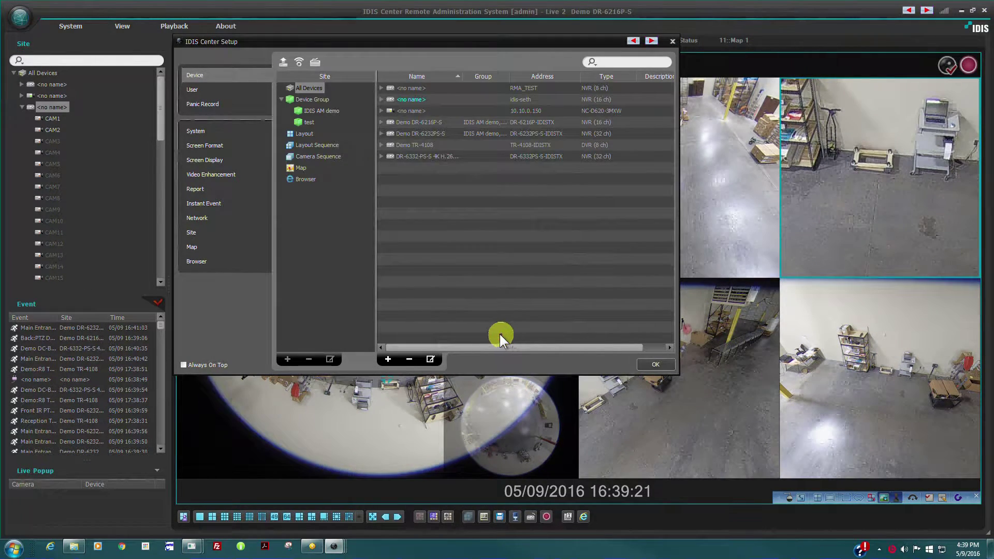
Step: Review the network and remote desktop settings of the newly added NVR
right_click(405, 101)
left_click(418, 107)
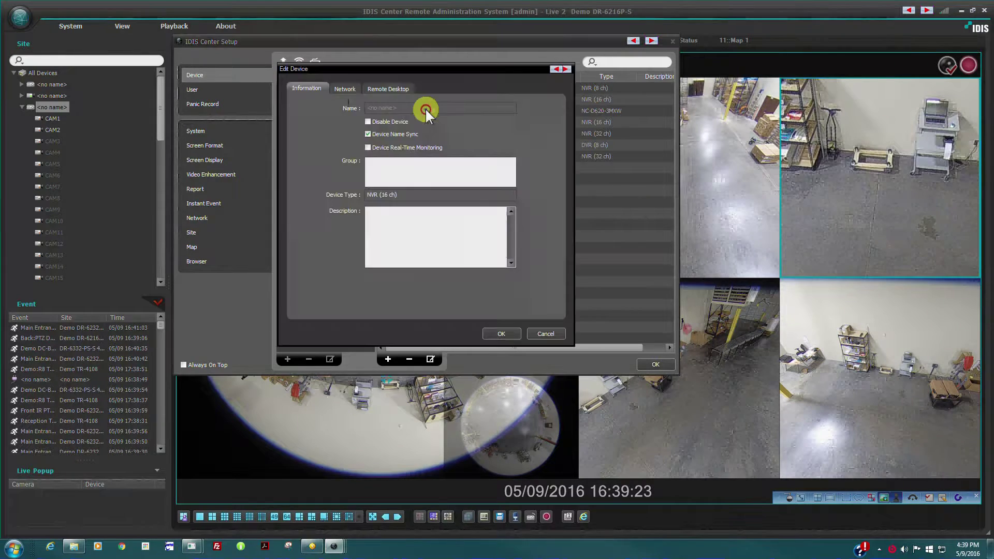
left_click(346, 89)
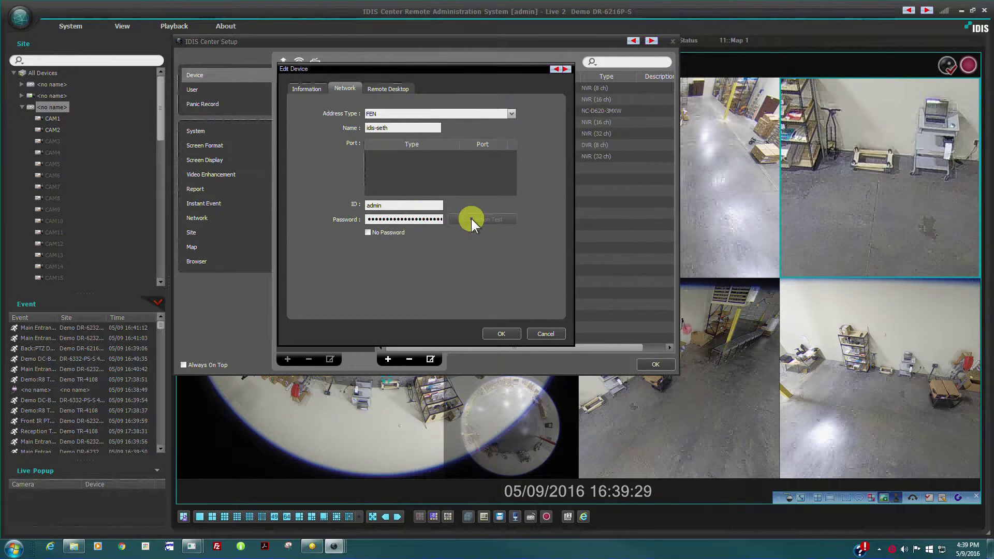
left_click(388, 88)
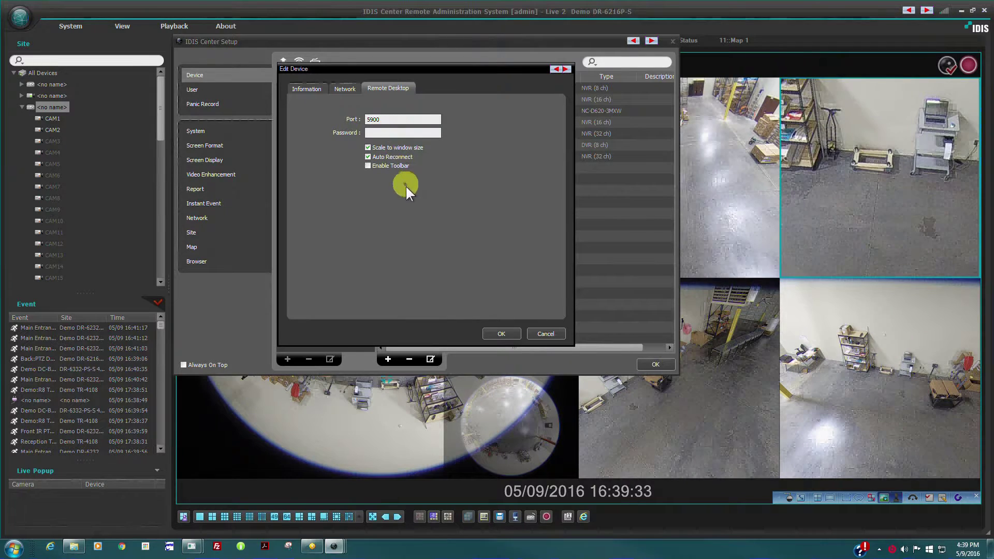
left_click(498, 333)
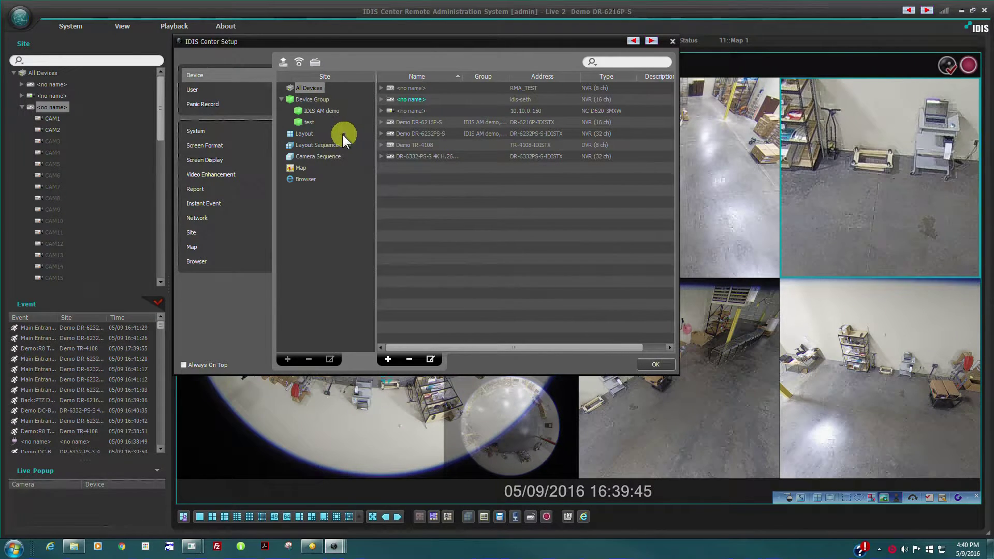
Step: Examine the existing device groups and the cameras listed under both recorders in the test group
left_click(307, 100)
left_click(320, 112)
left_click(312, 122)
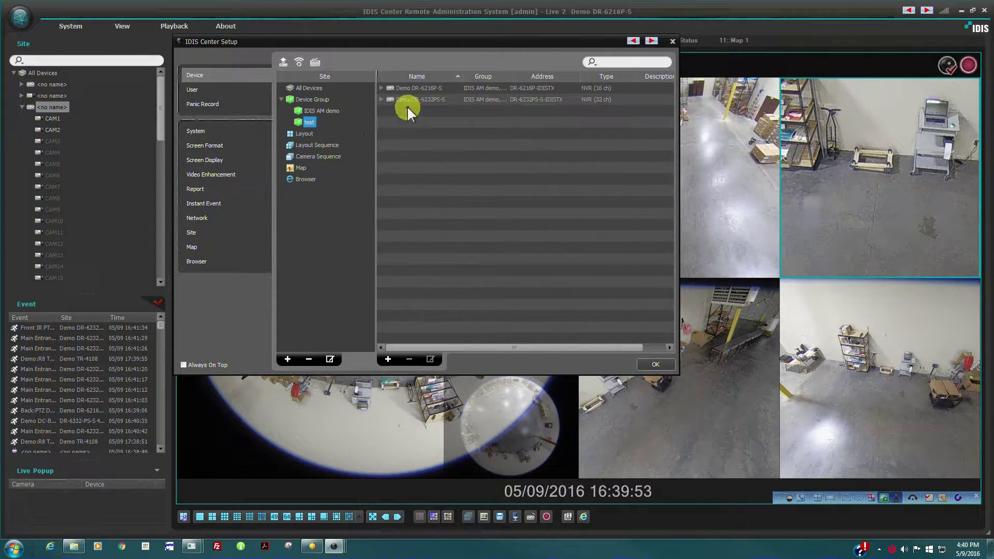
left_click(381, 99)
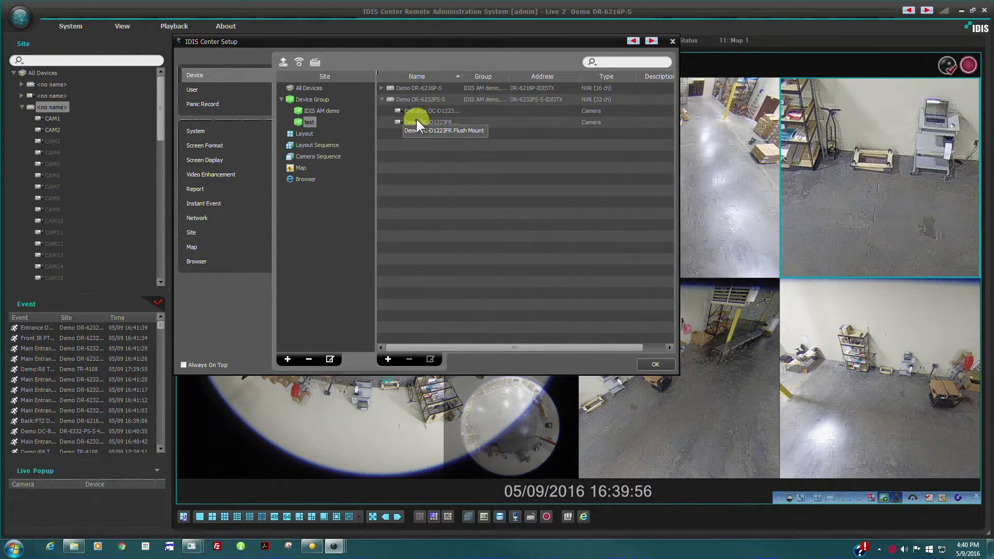
left_click(381, 88)
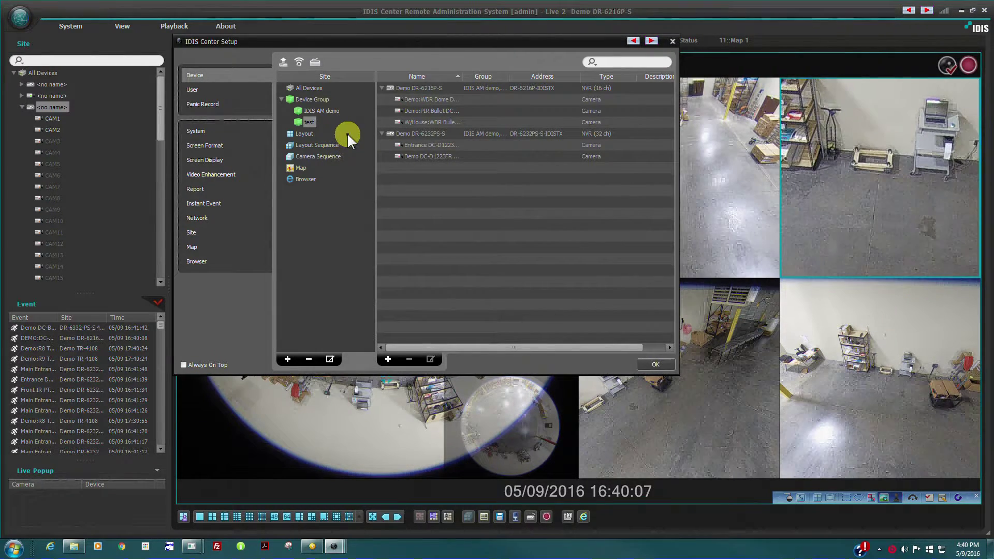
Step: Start a new device group under Device Group and name it Fisheye Cameras
left_click(312, 101)
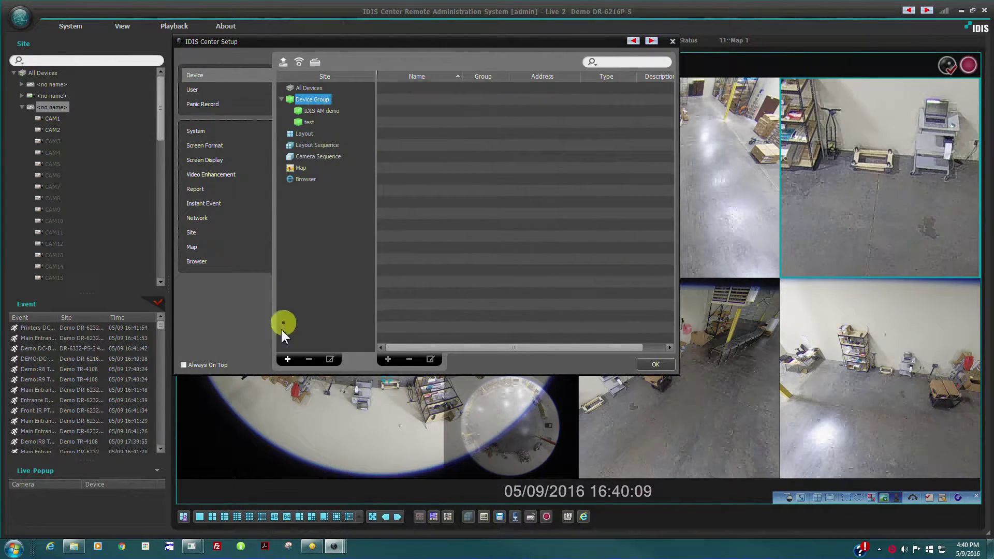
left_click(284, 359)
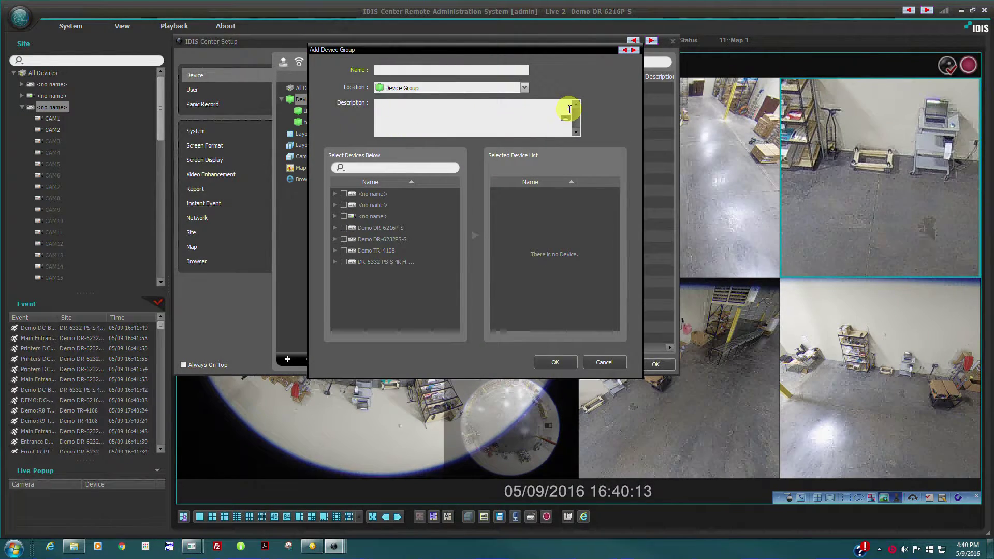
type("Fishe")
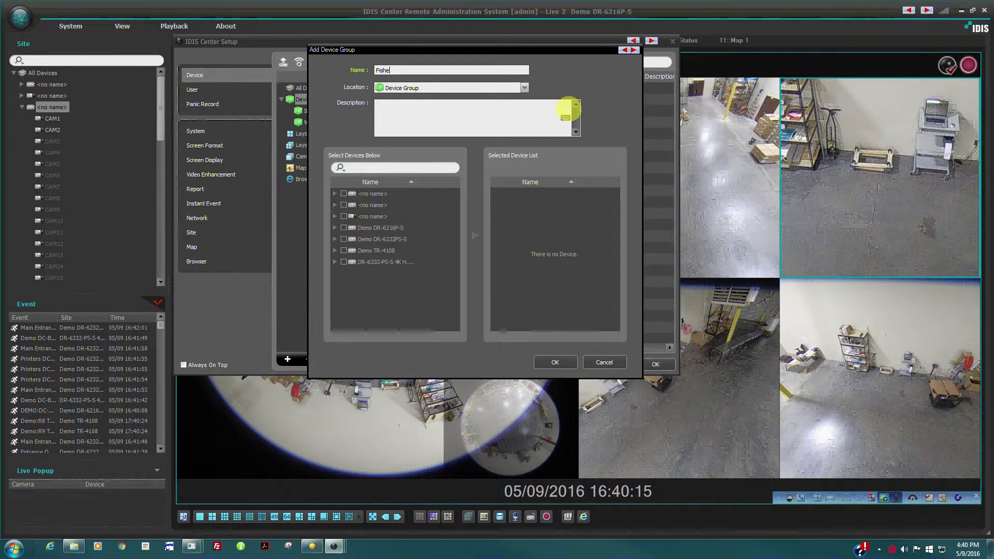
type("ye Cam")
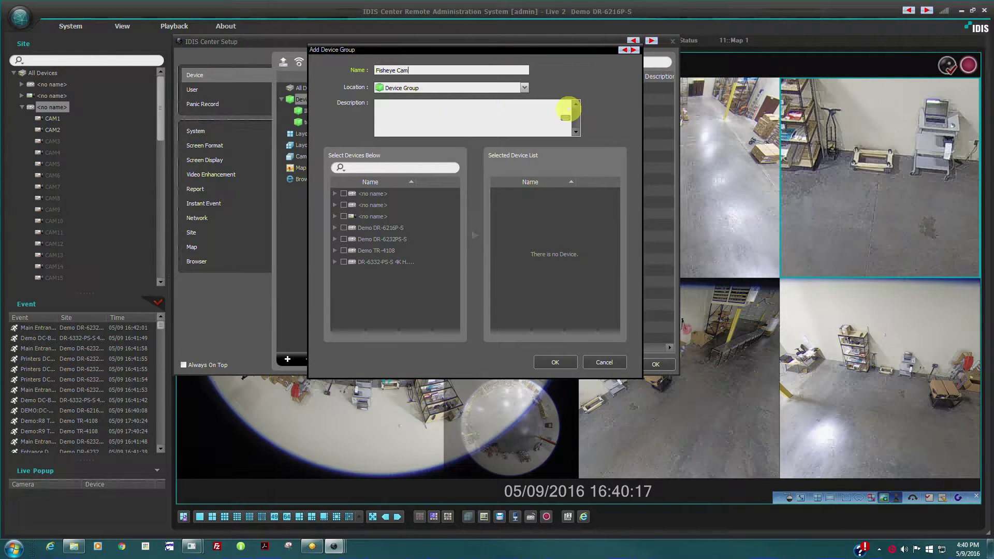
type("eras")
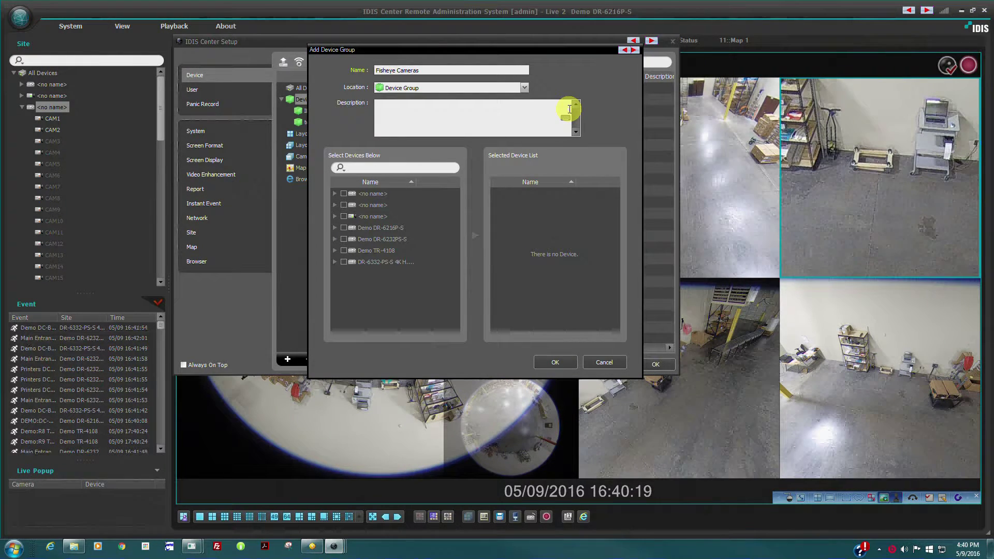
Step: Add the W/HOUSE Fisheye DC-Y1513 camera from Demo DR-6216P-S to the Fisheye Cameras group
left_click(429, 108)
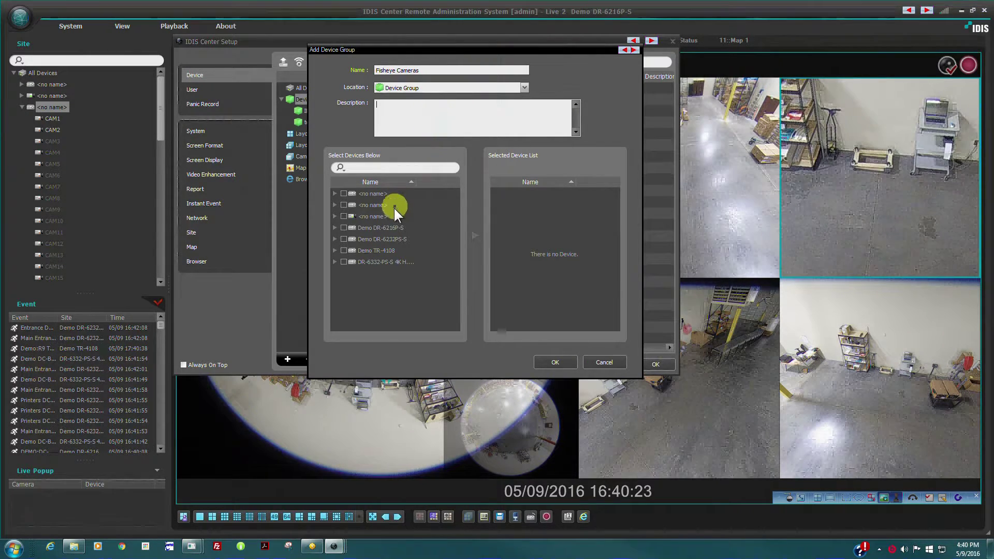
left_click(336, 228)
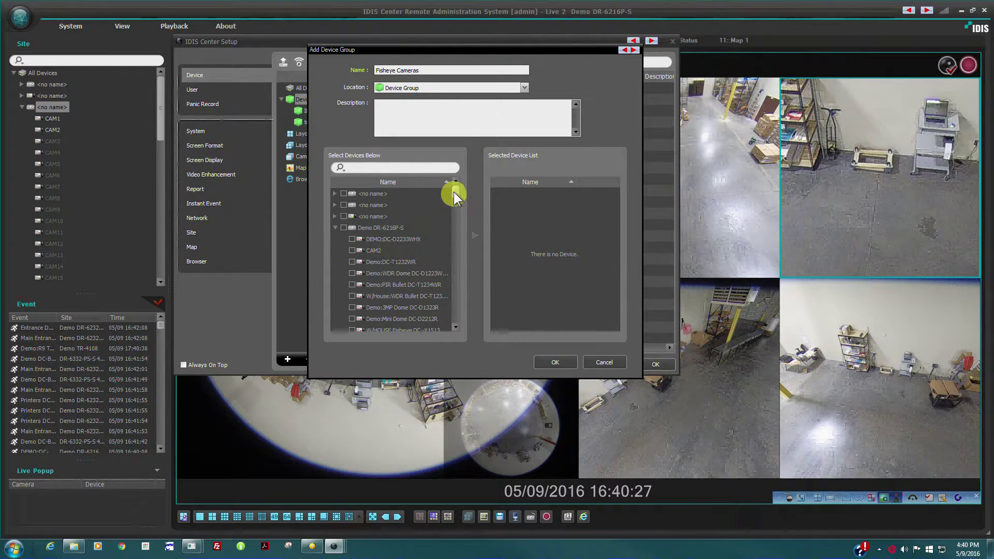
scroll(454, 193, "down", 4)
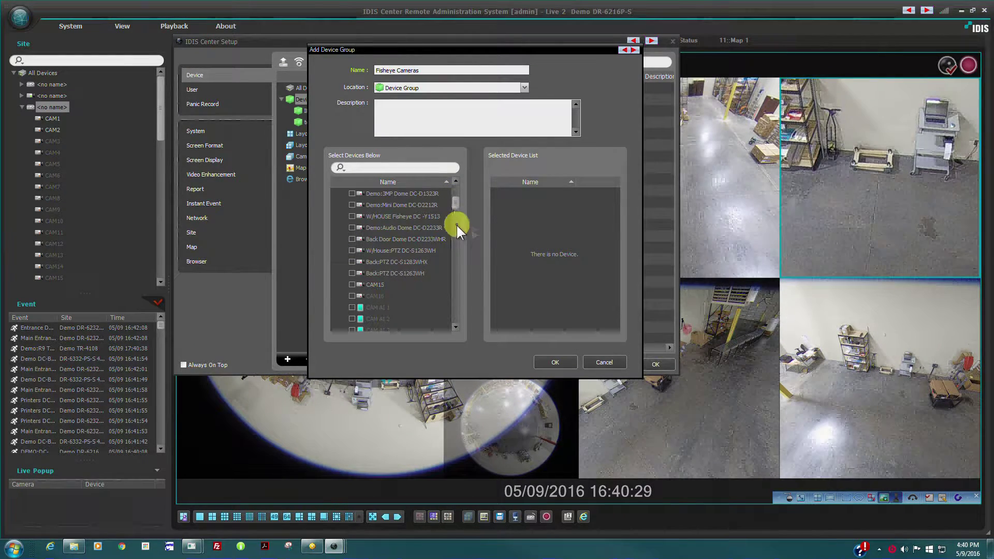
left_click(352, 216)
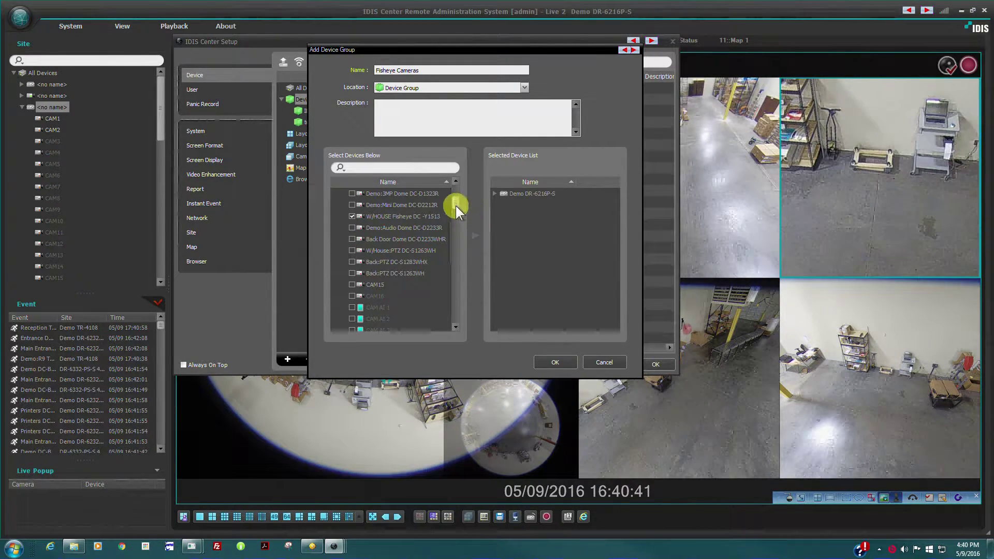
Step: Add the Audio Fisheye DC-Y1513 camera from Demo DR-6232PS-S to the group and save the group
left_click_drag(455, 207, 454, 194)
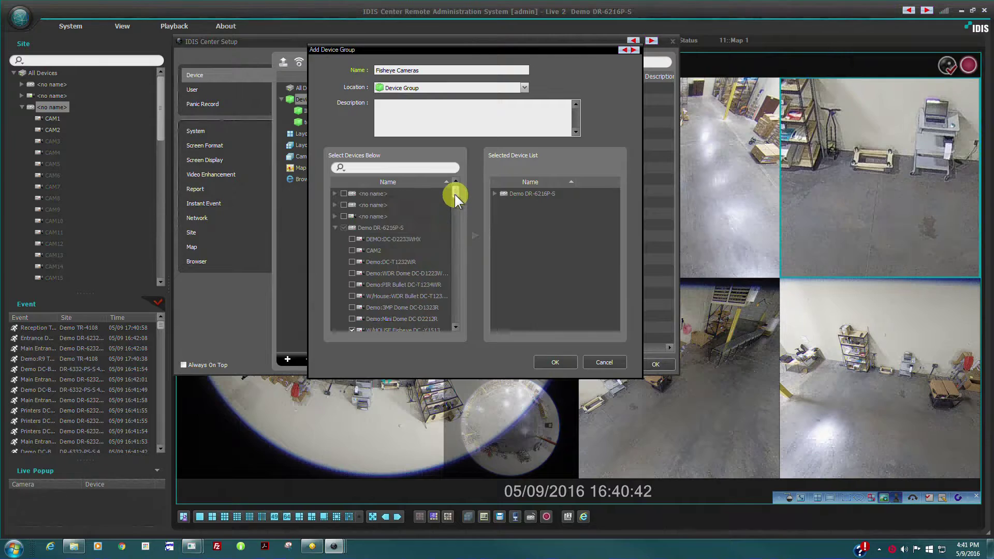
left_click(336, 228)
left_click(337, 238)
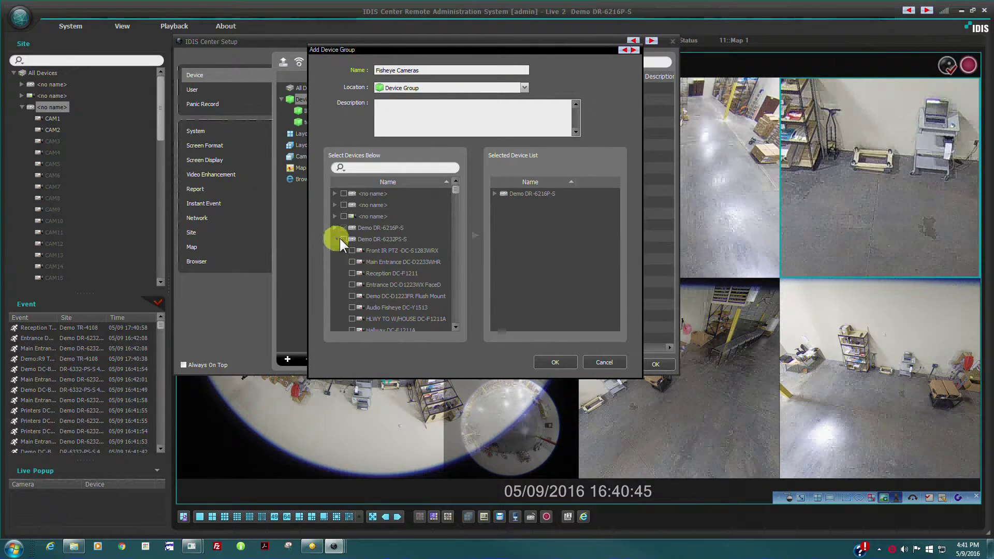
left_click(353, 308)
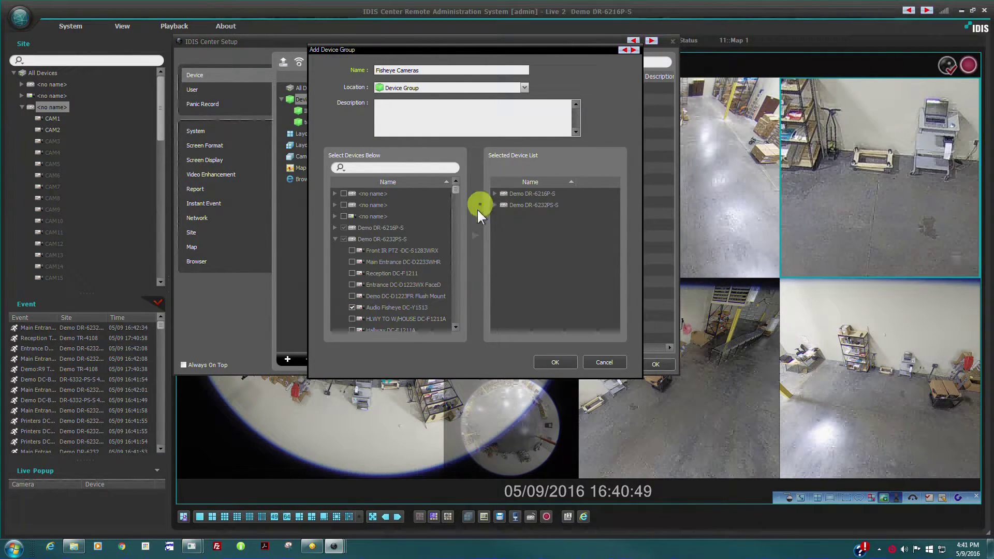
left_click(557, 361)
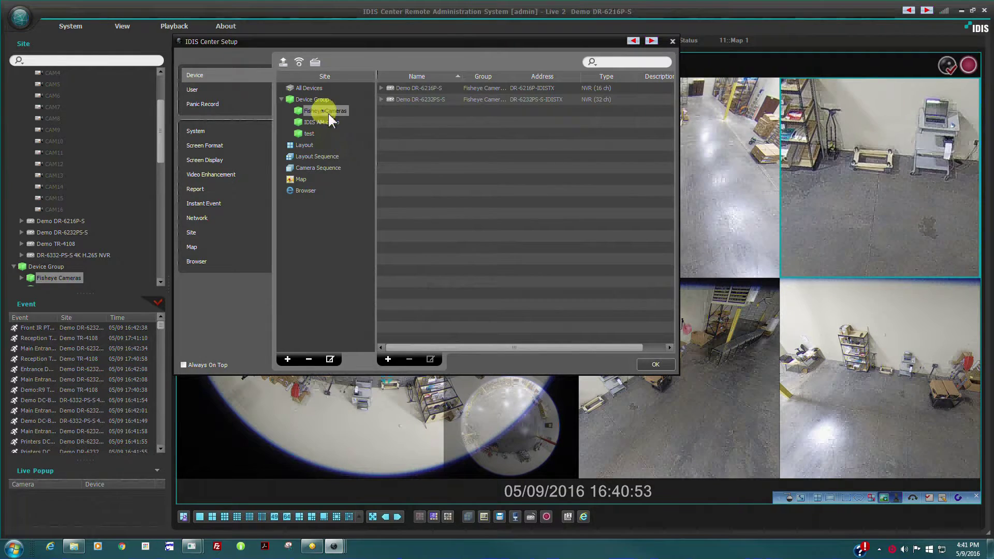
Step: Check the cameras listed under both recorders in the Fisheye Cameras group, and close the setup
left_click(382, 89)
left_click(382, 110)
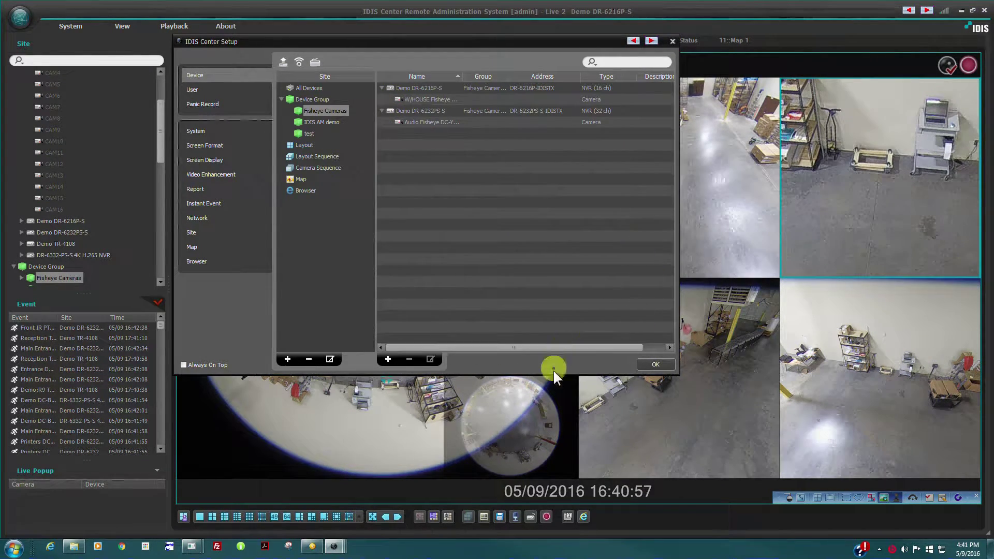
left_click(655, 364)
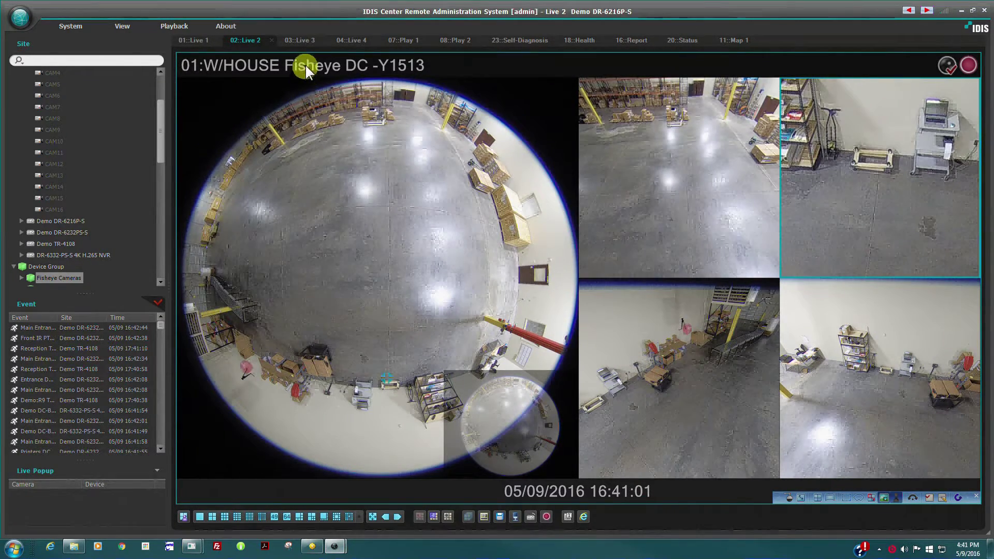
Step: Show the Fisheye Cameras group in Live 3 using a 2x2 screen format
left_click(306, 40)
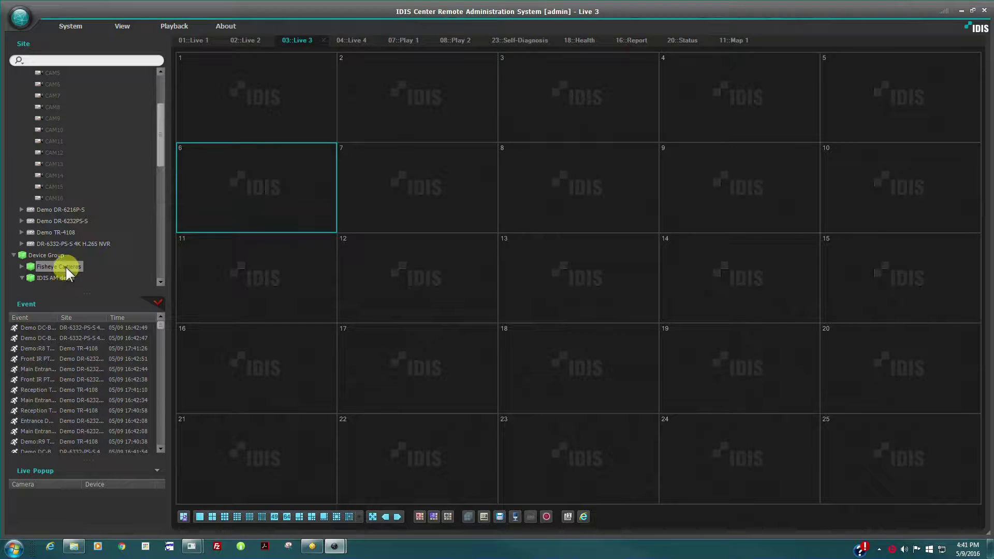
left_click_drag(66, 266, 249, 113)
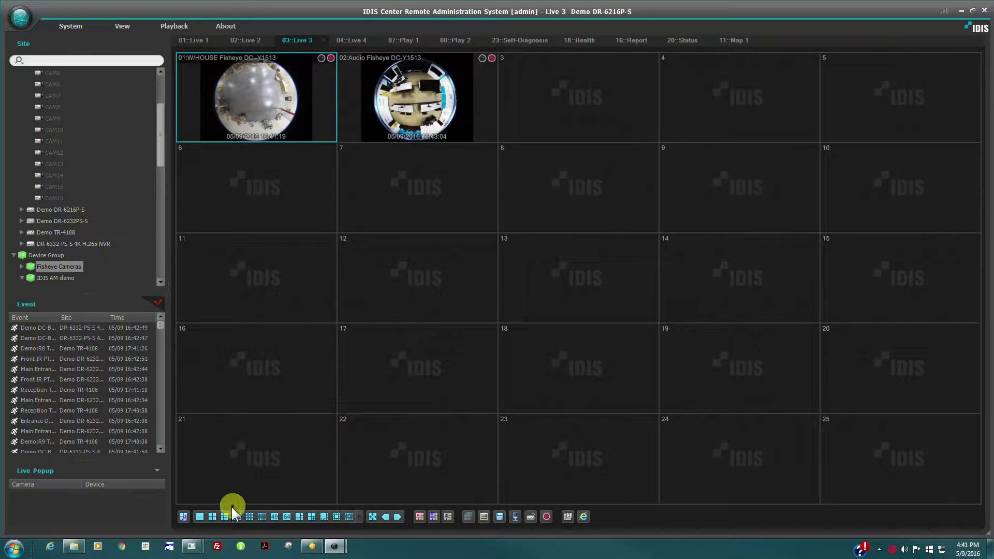
left_click(211, 516)
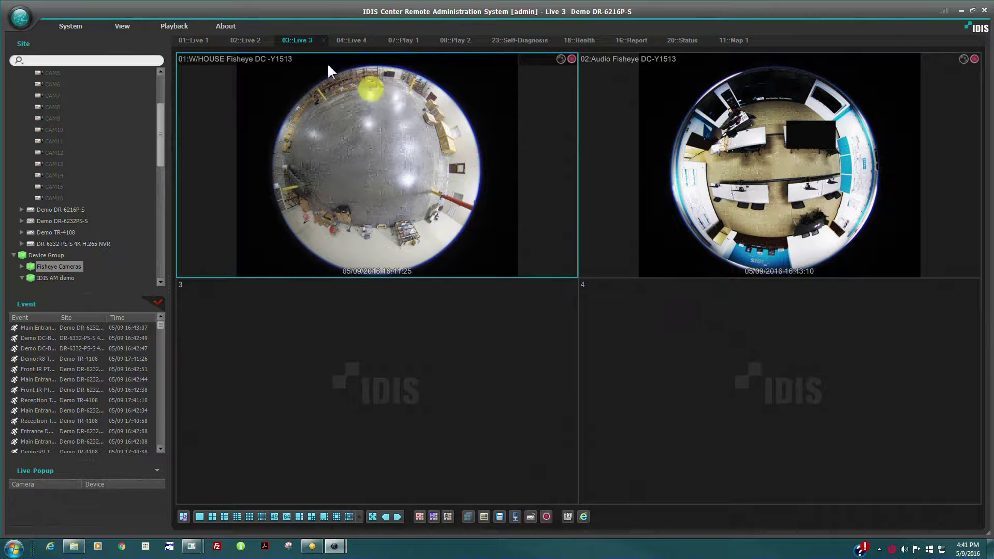
Step: Open the saved Live 1 layout for editing in the setup and set its screen format to Format 1+7
left_click(18, 20)
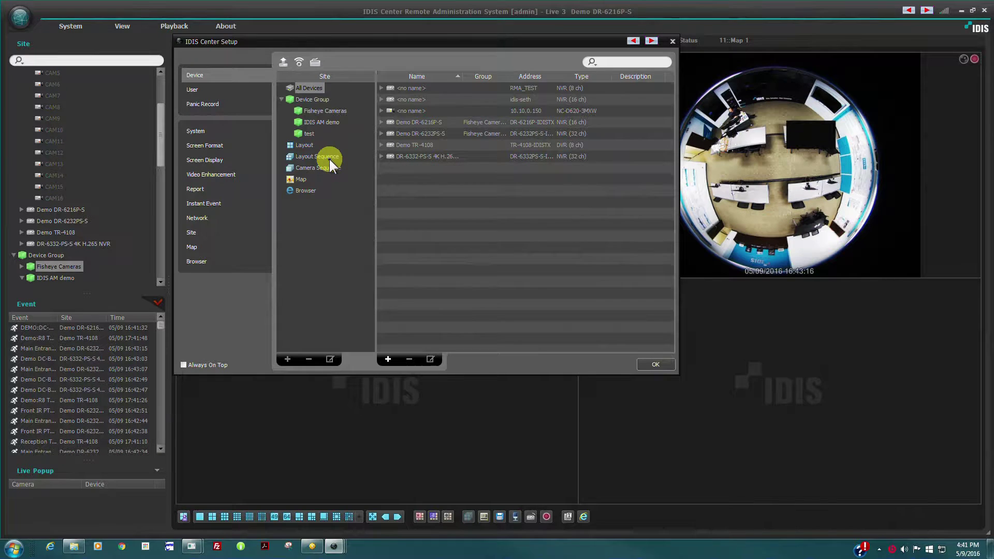
left_click(303, 145)
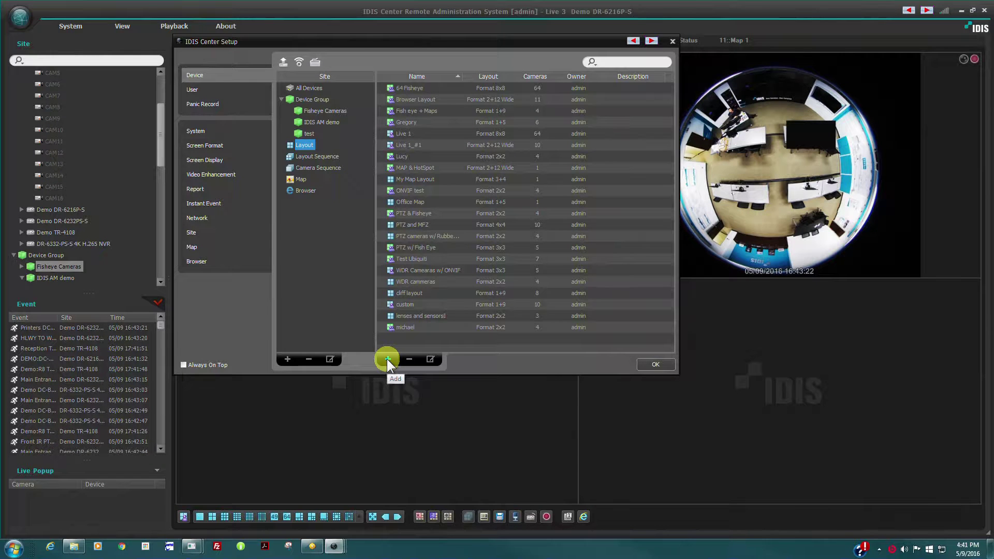
left_click(402, 133)
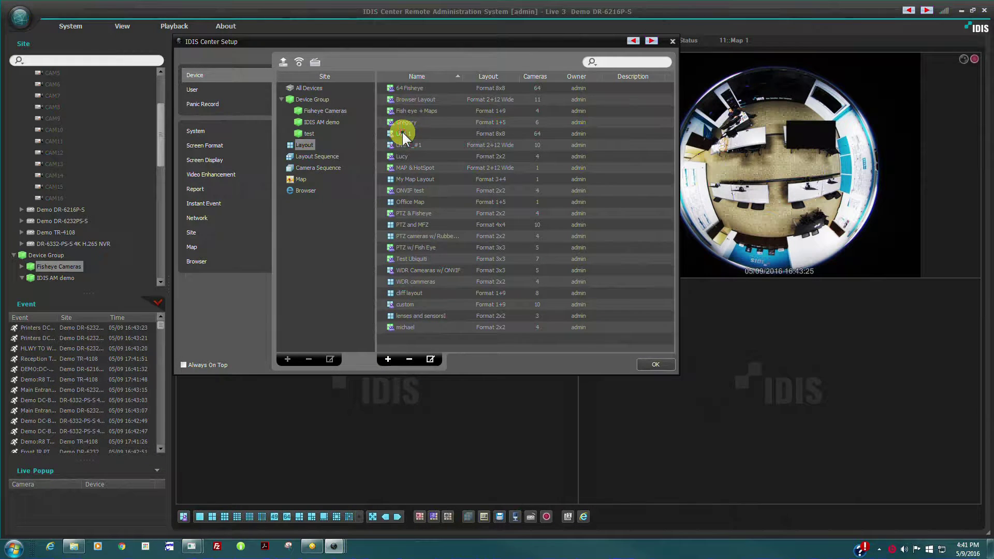
left_click(427, 358)
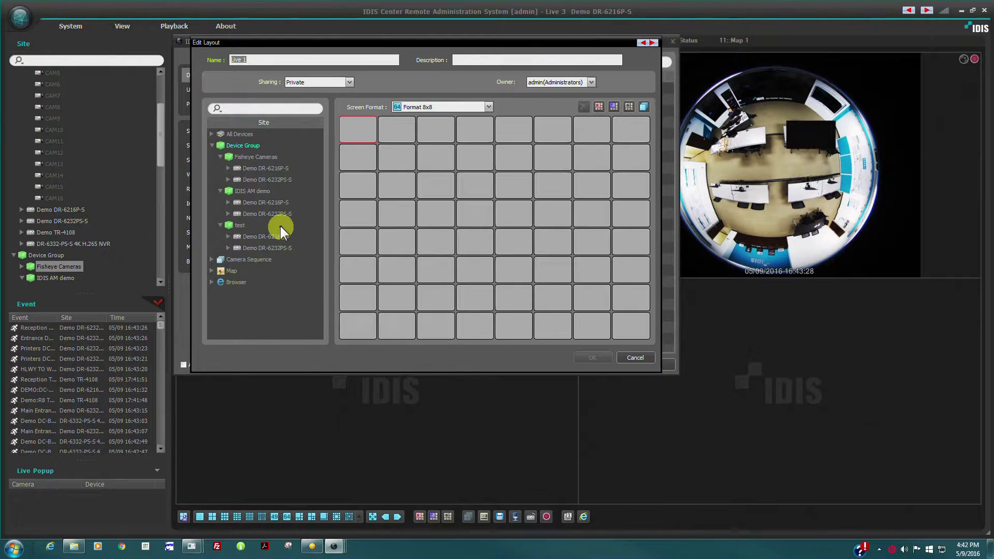
left_click(488, 106)
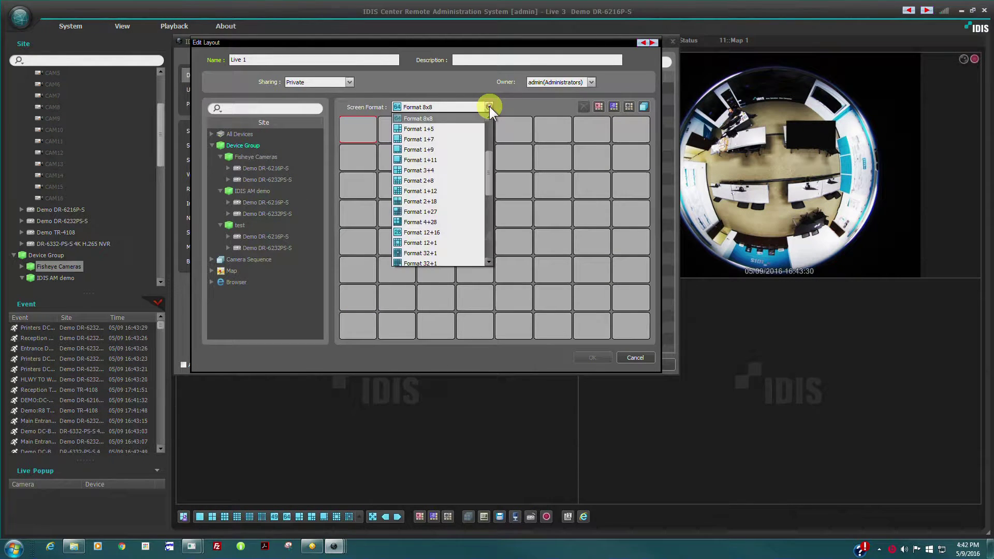
left_click(443, 140)
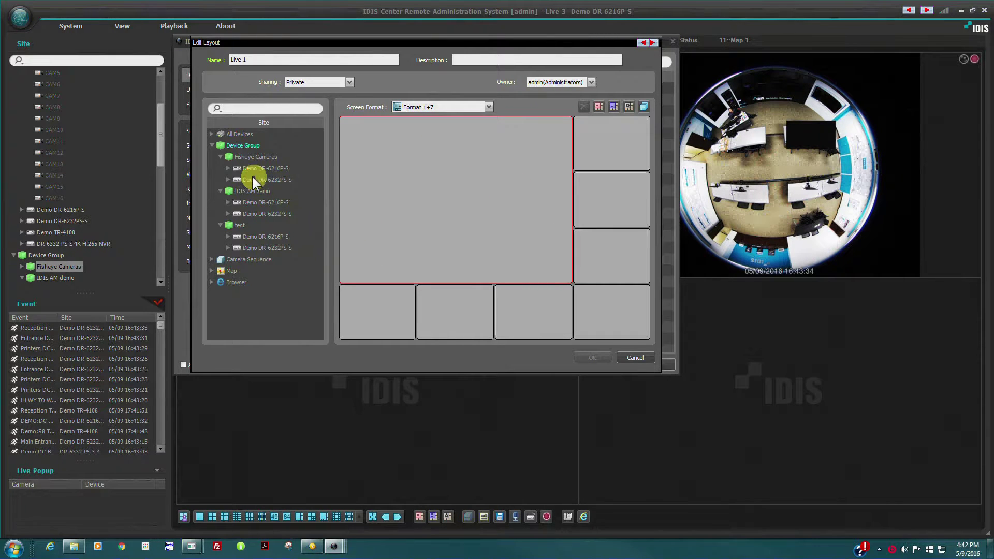
Step: Assign five cameras from Demo DR-6216P-S to the layout's large cell and its bottom row of cells, and confirm the layout
left_click(227, 169)
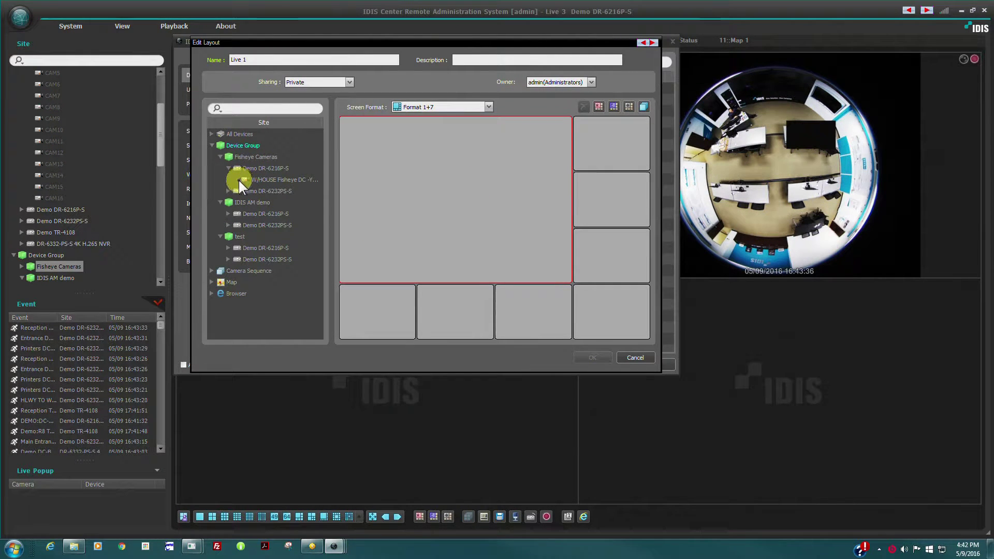
left_click(222, 156)
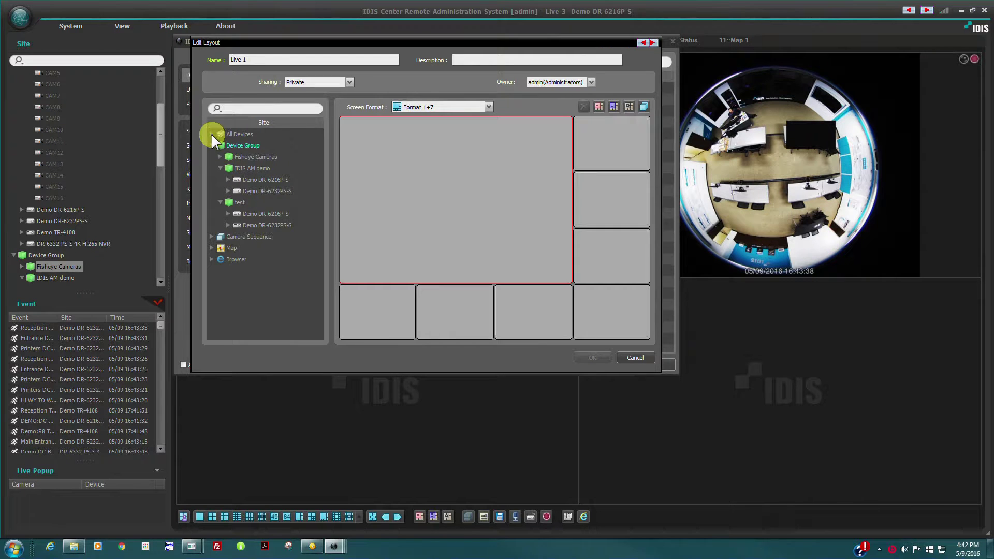
left_click(212, 134)
left_click(220, 179)
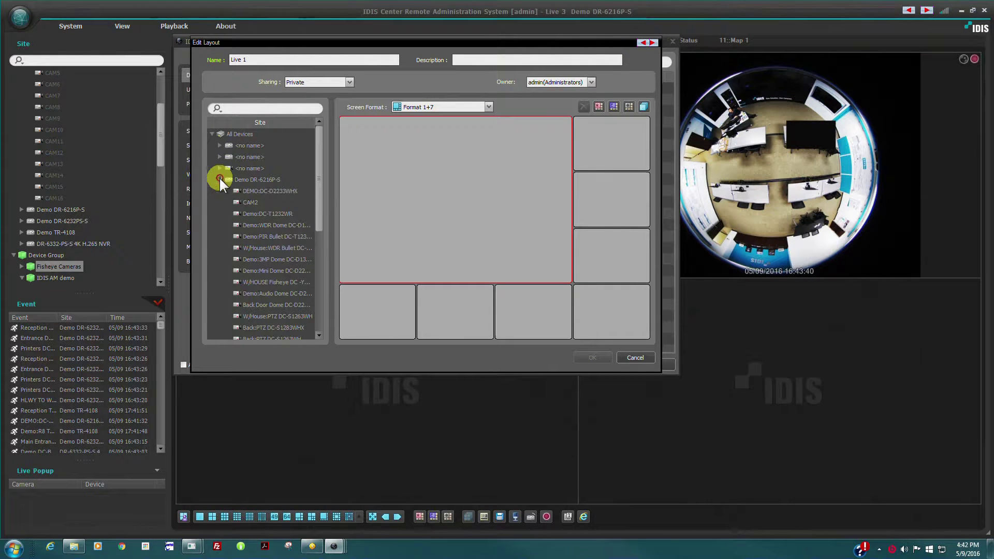
left_click_drag(259, 236, 406, 227)
left_click_drag(279, 280, 400, 305)
left_click_drag(315, 317, 464, 318)
left_click_drag(307, 330, 548, 315)
left_click_drag(293, 337, 601, 321)
left_click(592, 357)
left_click(595, 358)
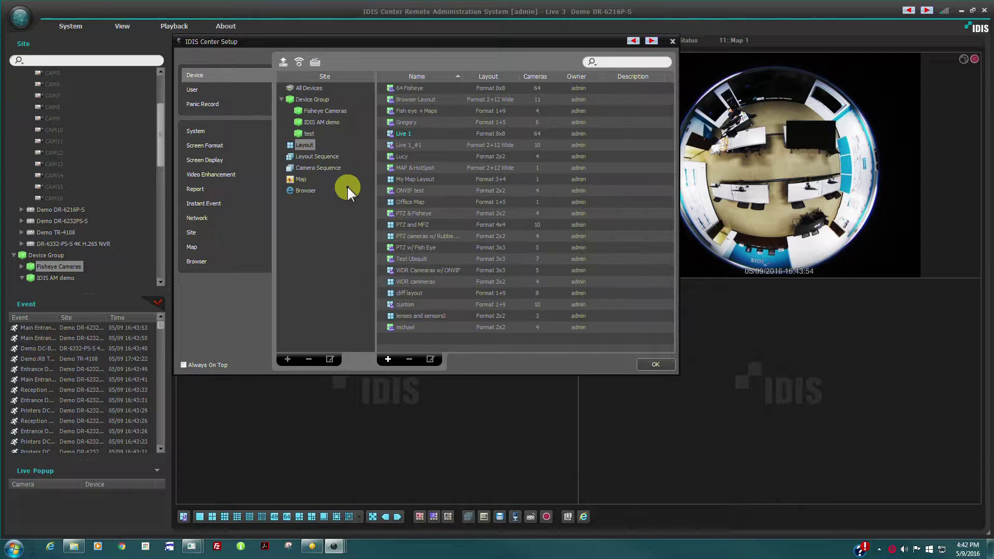
Step: Start a new map in the Map Editor and name it test map
left_click(303, 178)
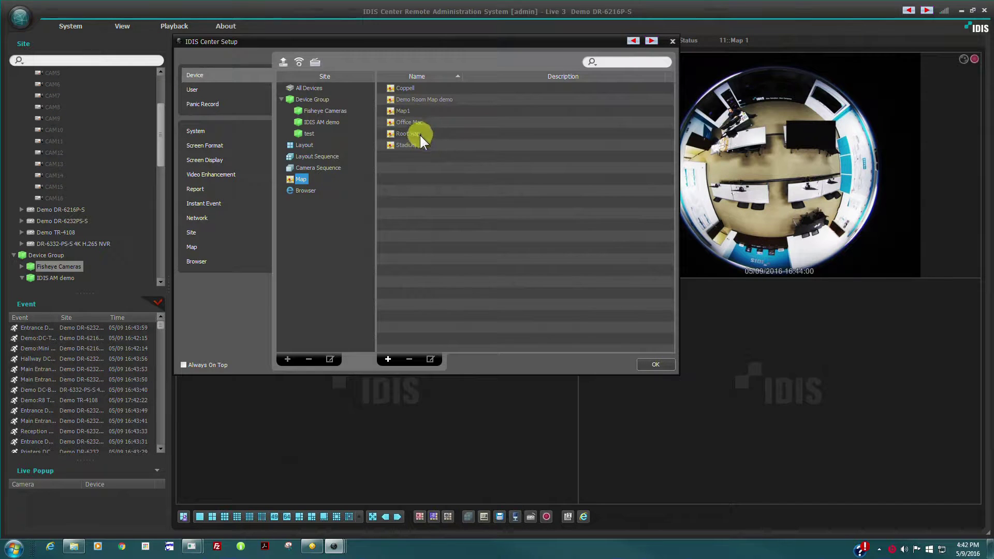
left_click(387, 358)
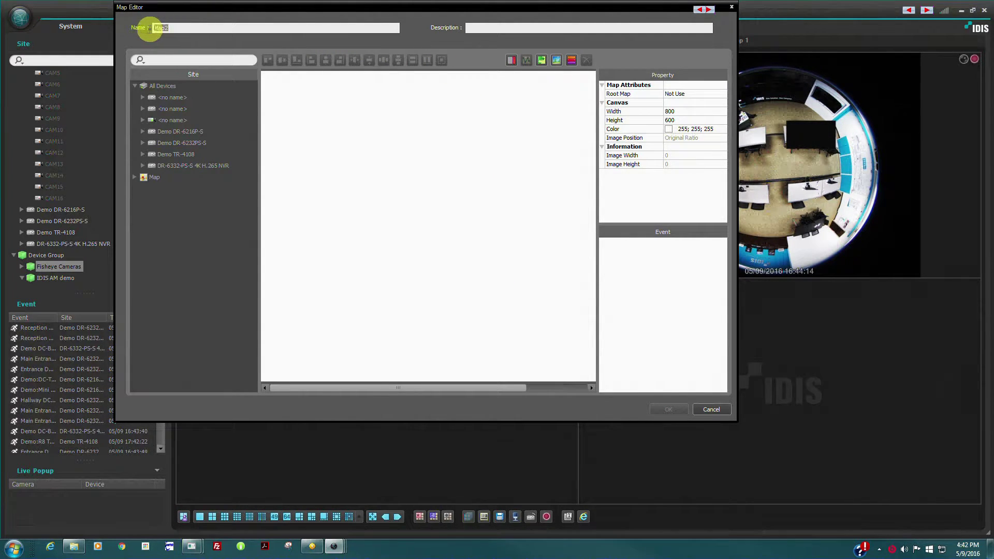
type("te")
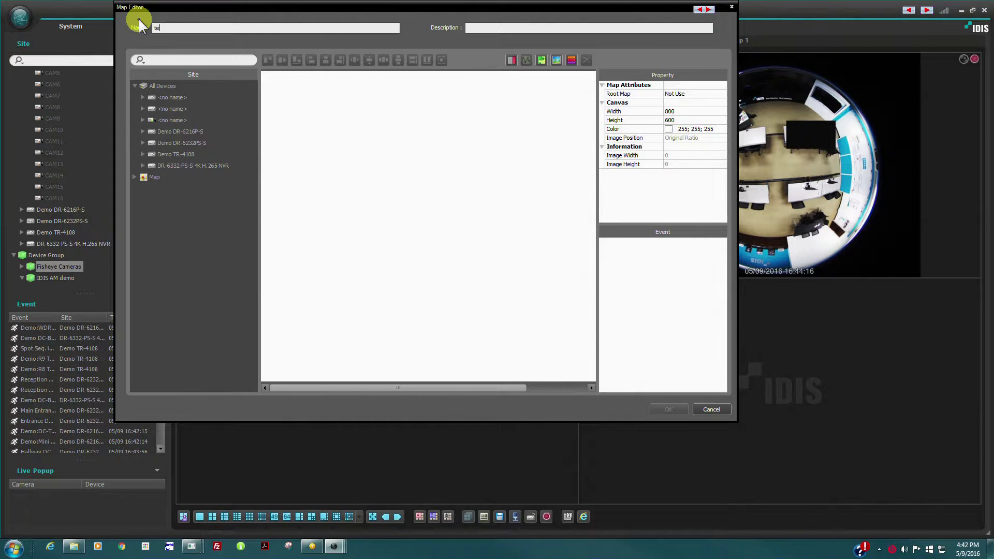
type("st map")
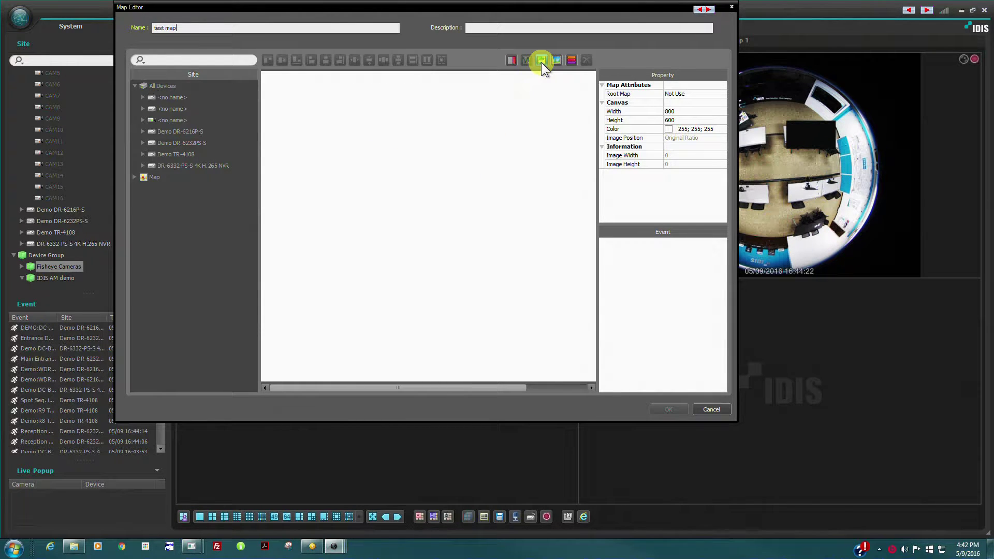
Step: Set the street map picture from My Pictures as the map's background image
left_click(556, 61)
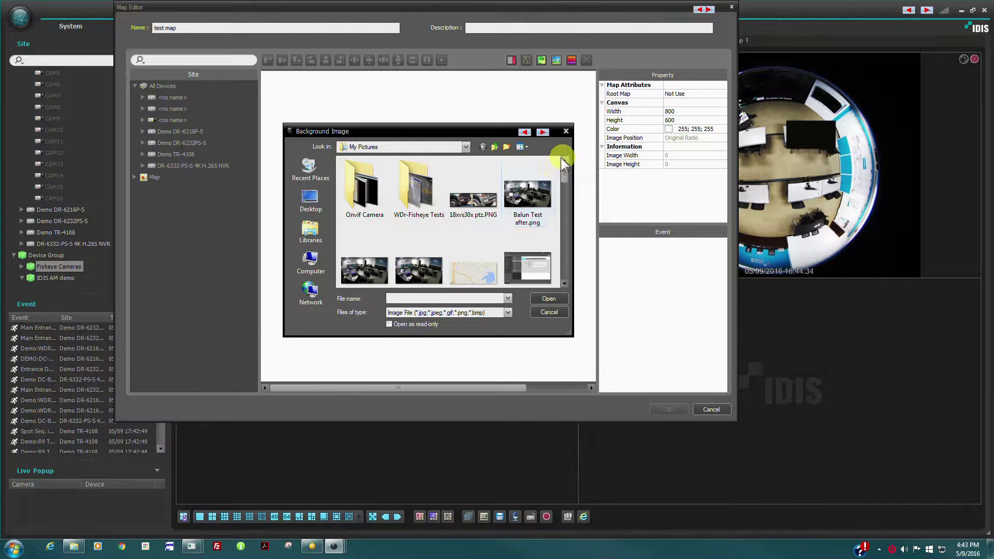
left_click(473, 268)
left_click(545, 299)
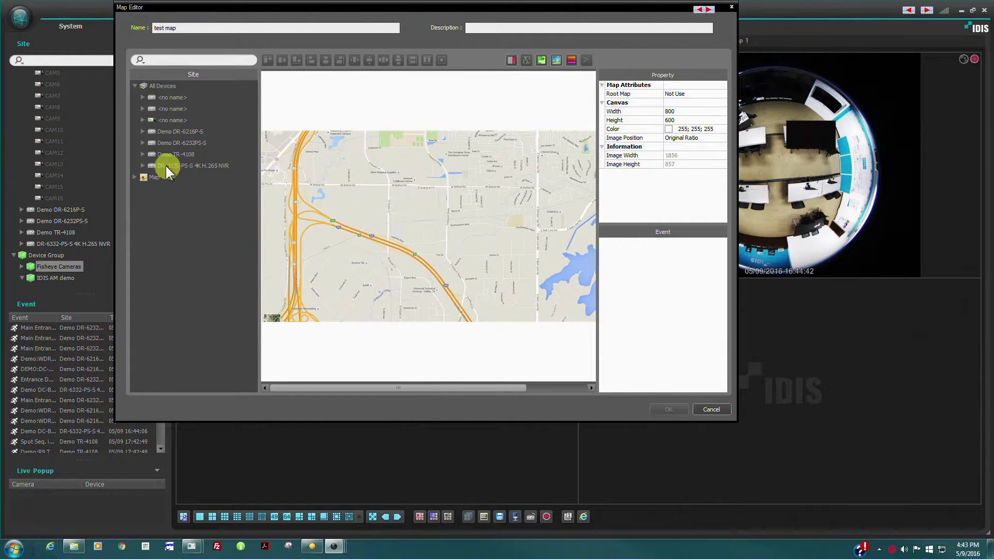
Step: Place three cameras from Demo DR-6216P-S along the diagonal highway on the map, the last one being Mini Dome DC-D2212R
left_click(144, 133)
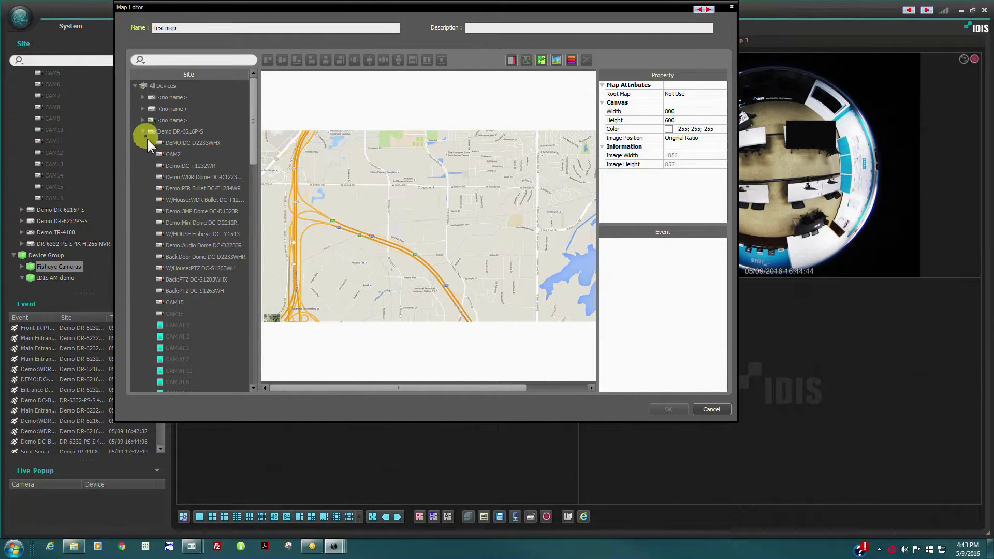
left_click_drag(184, 176, 306, 218)
left_click_drag(187, 189, 363, 234)
left_click_drag(196, 223, 431, 273)
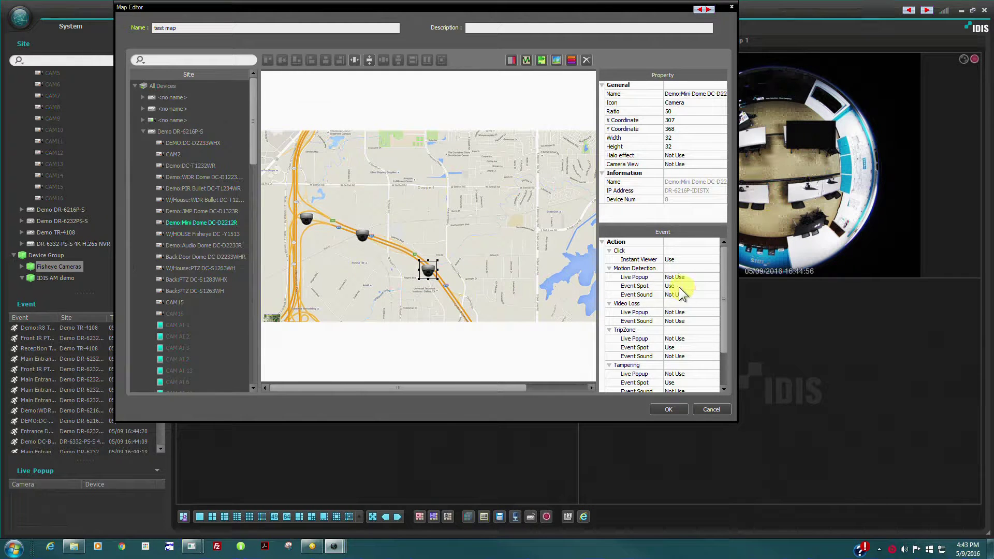
Step: Set the Motion Detection Live Popup of the Mini Dome DC-D2212R to Use and review its other event actions
left_click(696, 276)
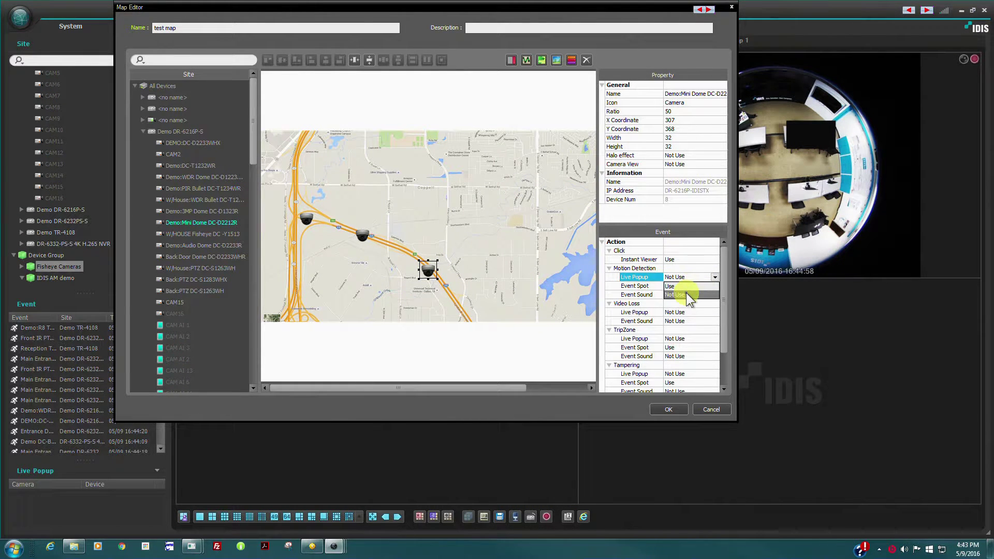
left_click(685, 286)
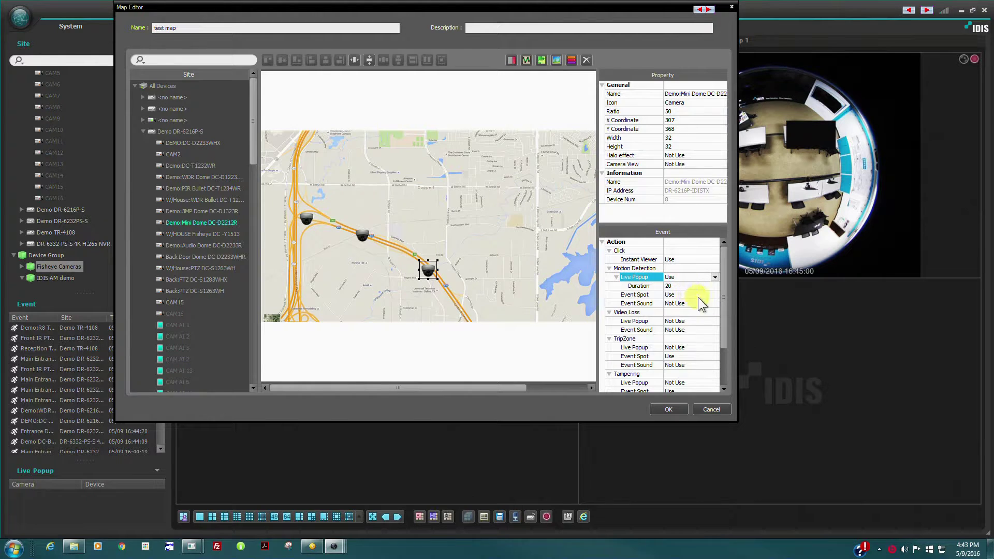
left_click(691, 287)
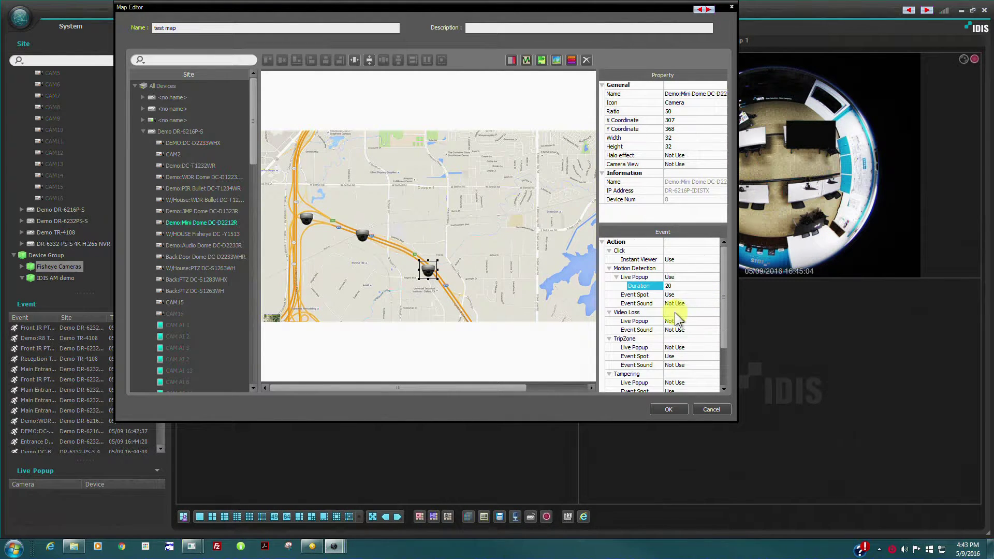
scroll(675, 313, "down", 2)
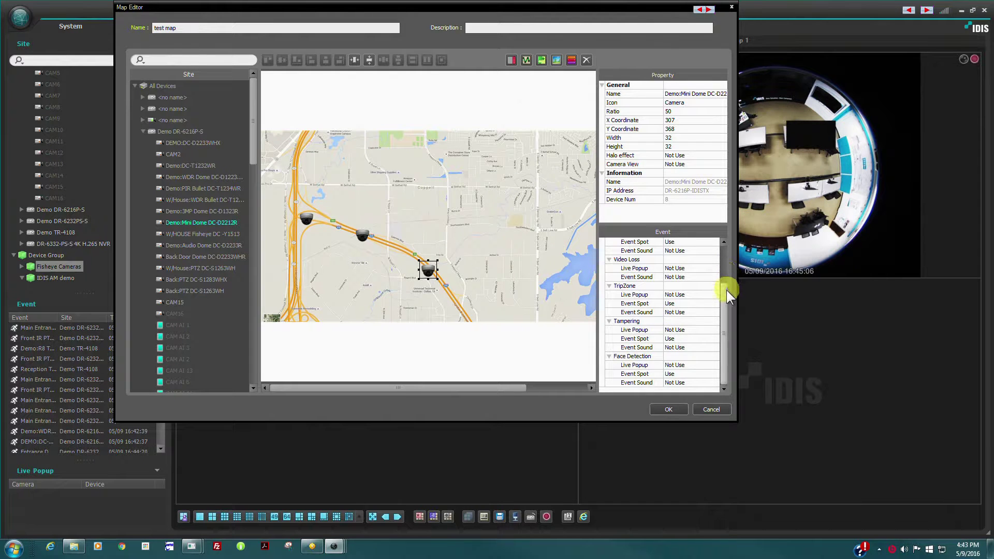
Step: Turn on the halo effect for the Mini Dome DC-D2212R and set its left, top, right and bottom margins to 20
left_click_drag(726, 291, 723, 241)
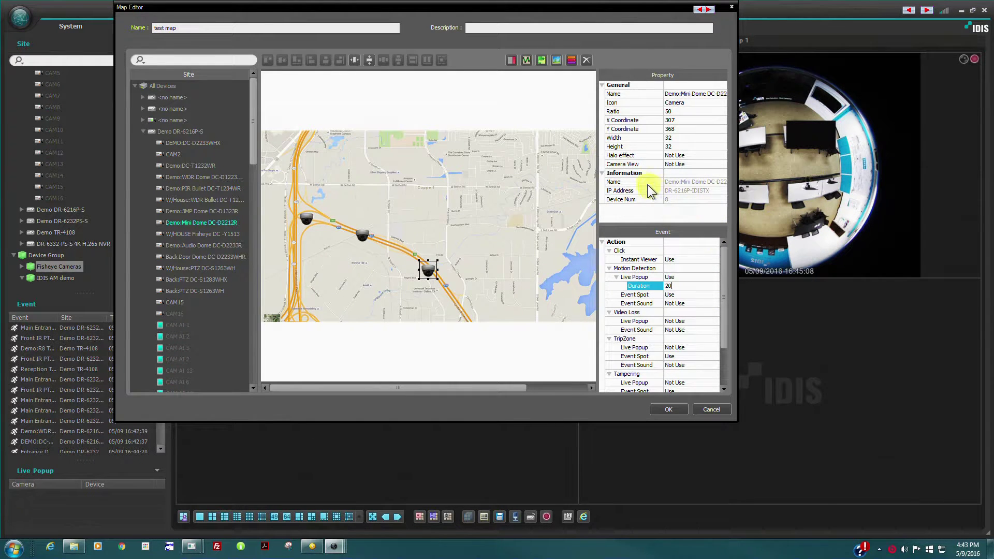
left_click(670, 155)
left_click(678, 217)
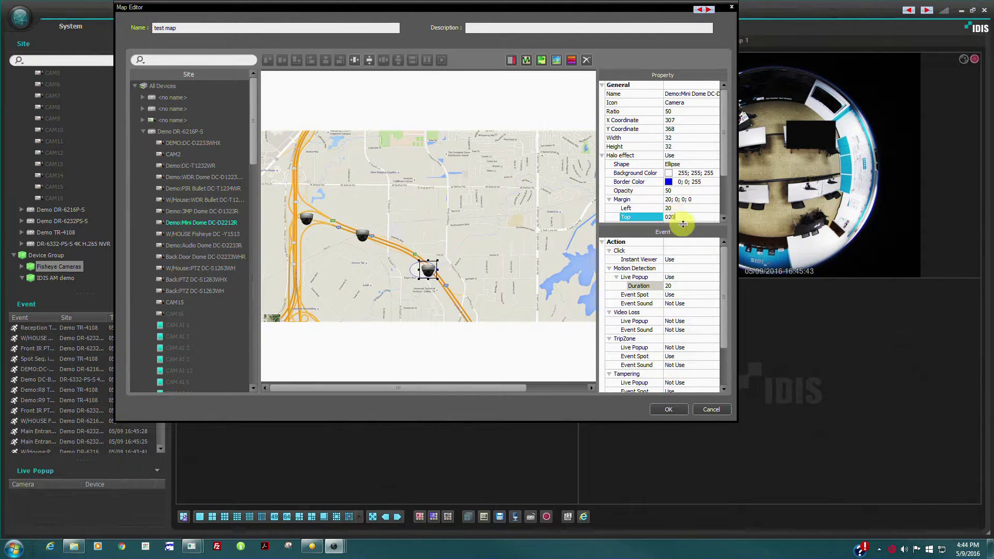
left_click(723, 218)
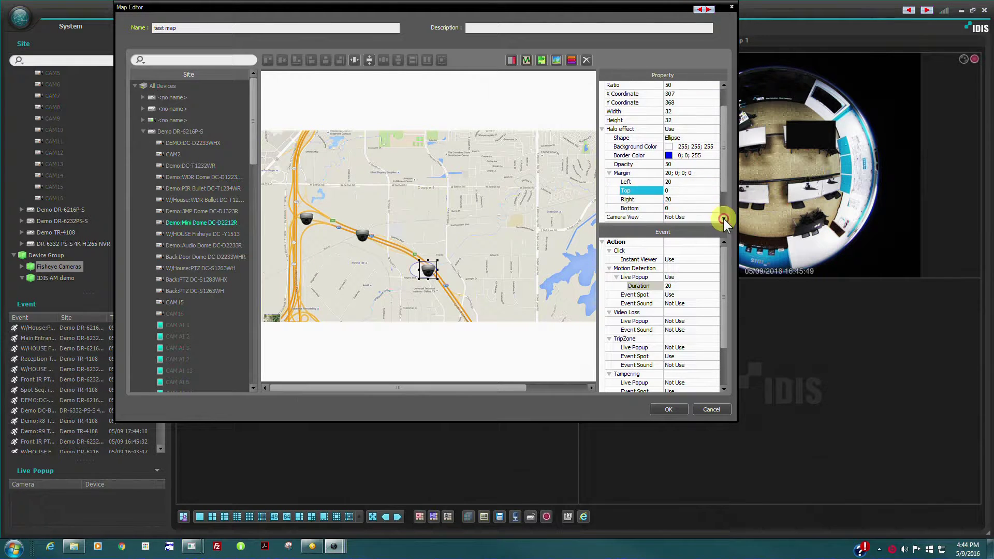
left_click(723, 219)
left_click(675, 190)
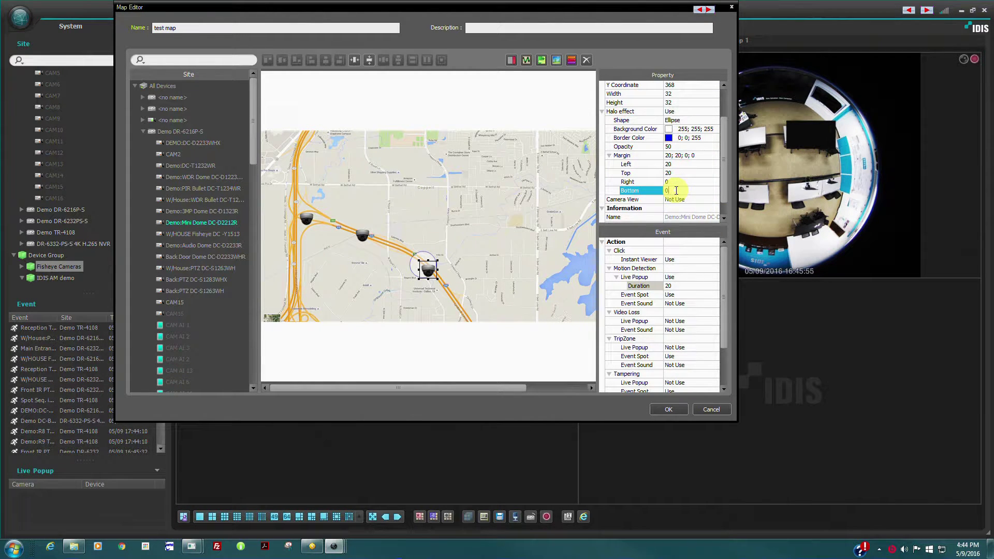
type("20")
left_click(683, 182)
type("20")
left_click(679, 172)
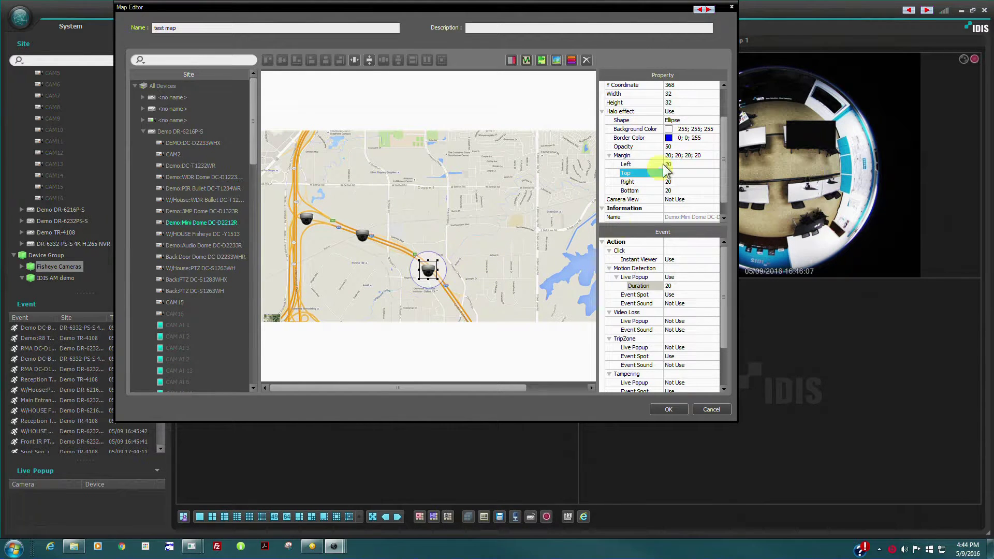
Step: Enable the Mini Dome's camera view with pan 270 and Blink set to Use, and save the map and close the setup
scroll(661, 138, "down", 1)
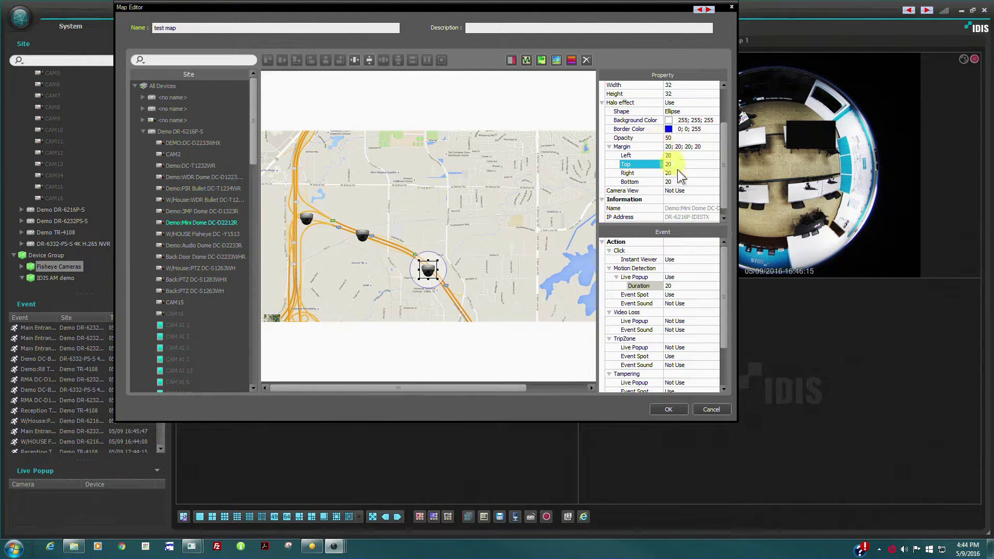
left_click(691, 189)
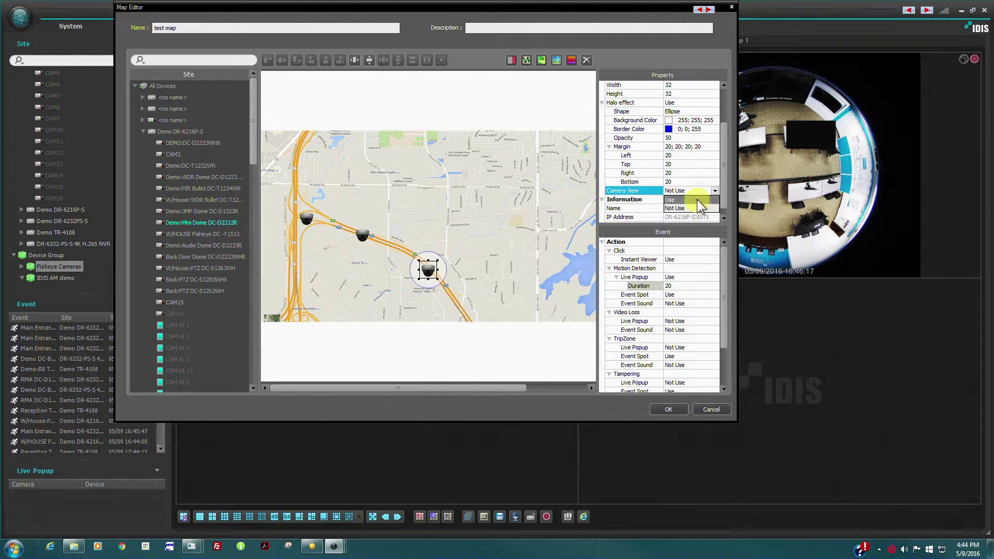
left_click(697, 200)
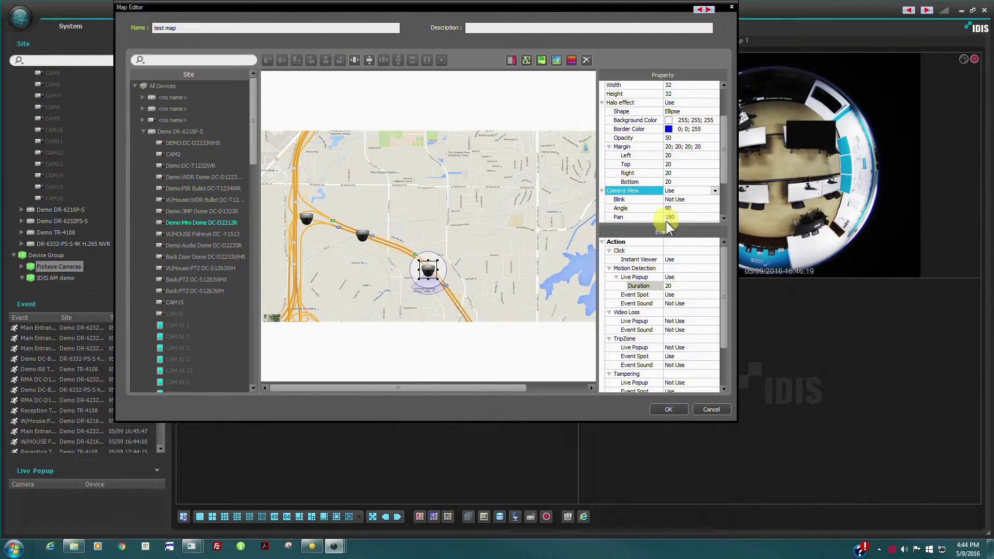
left_click(688, 217)
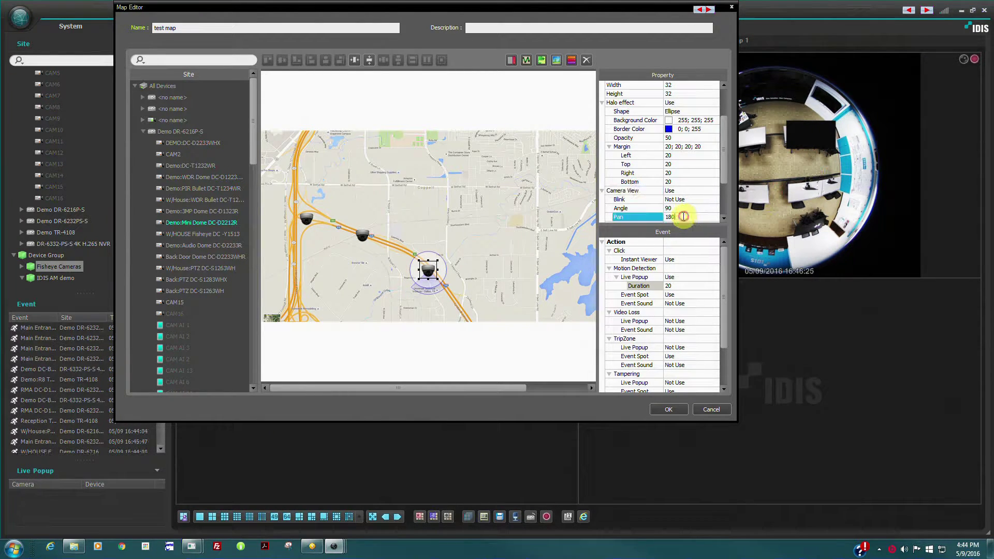
type("270")
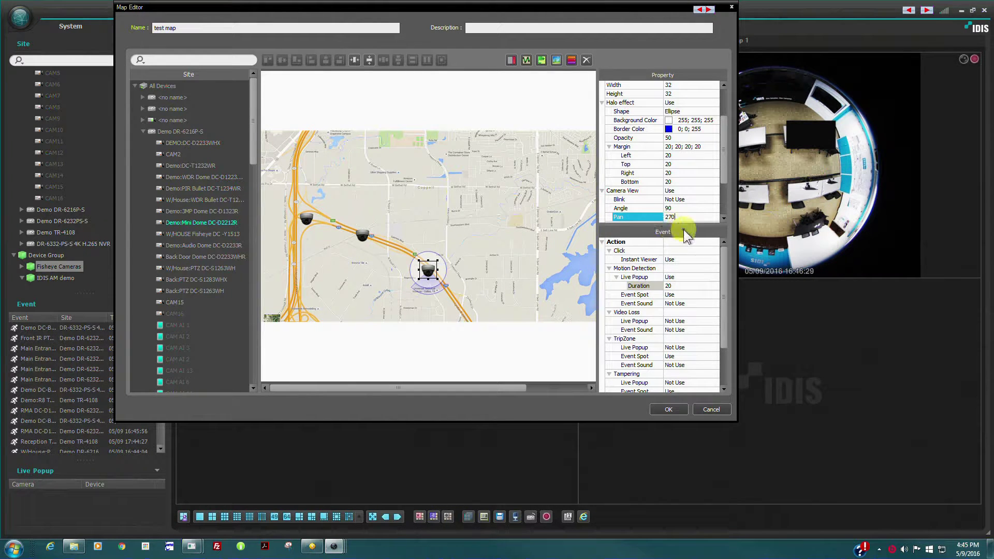
left_click(680, 208)
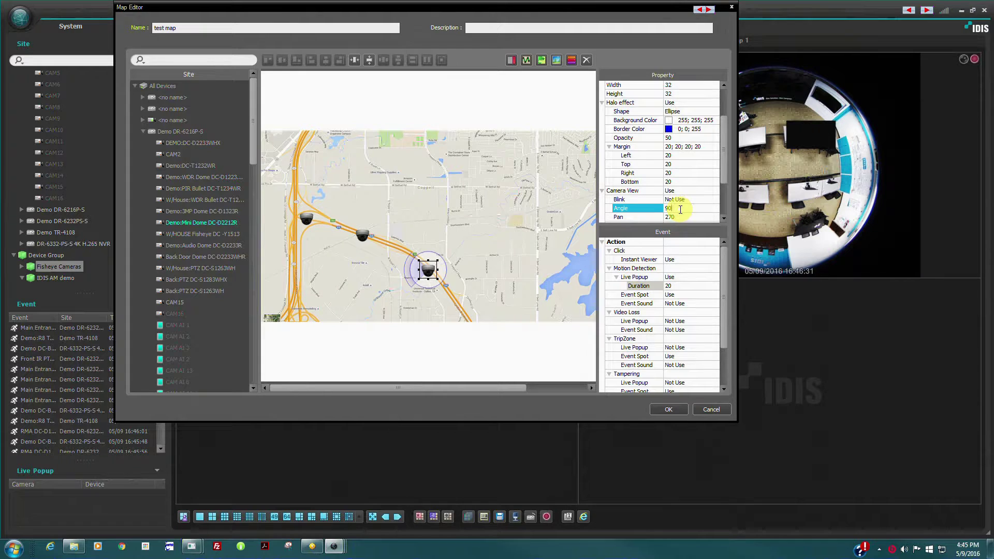
double_click(690, 201)
scroll(696, 130, "down", 2)
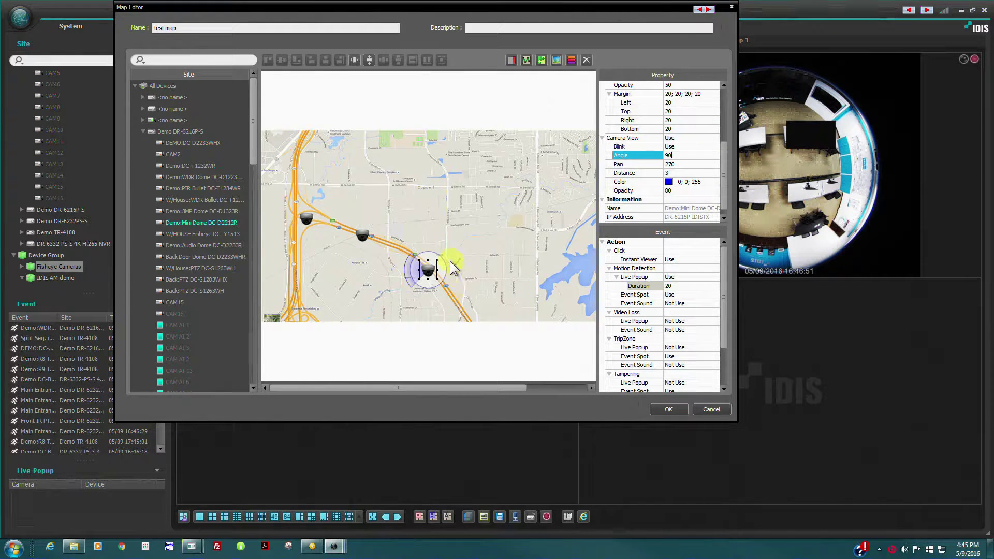
left_click(670, 409)
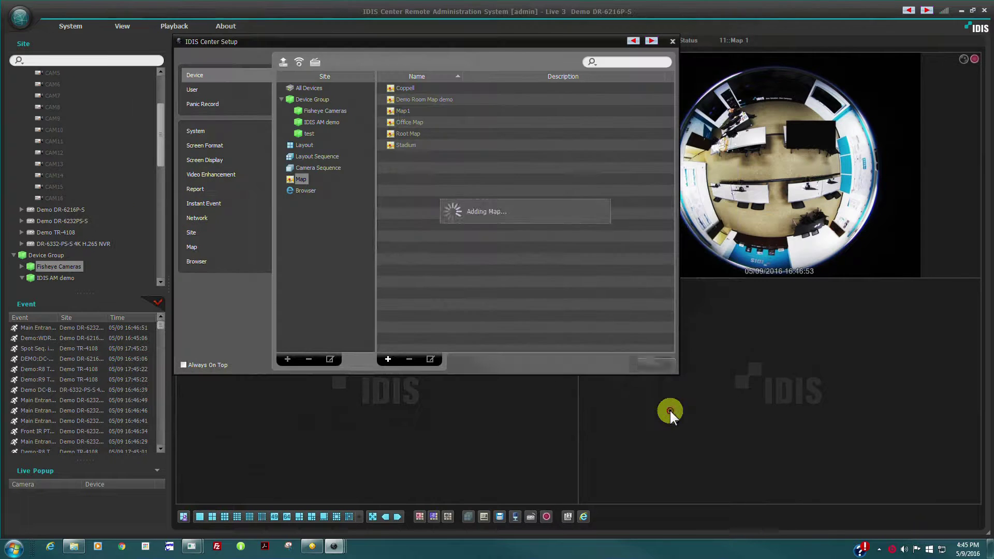
left_click(656, 365)
Step: Display test map from the site list in the first pane of the Live 3 screen
scroll(149, 197, "down", 5)
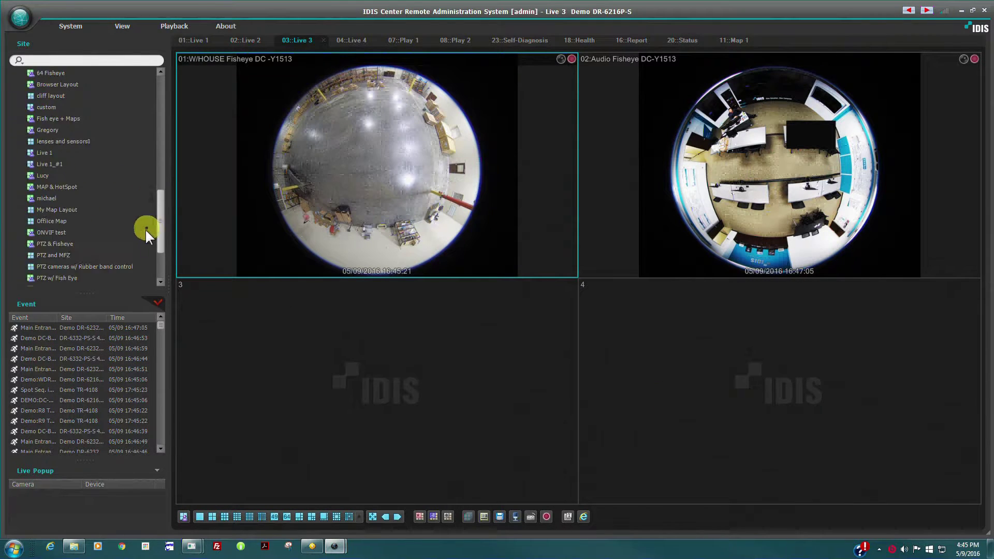
left_click(12, 259)
scroll(158, 222, "down", 3)
left_click_drag(48, 255, 222, 210)
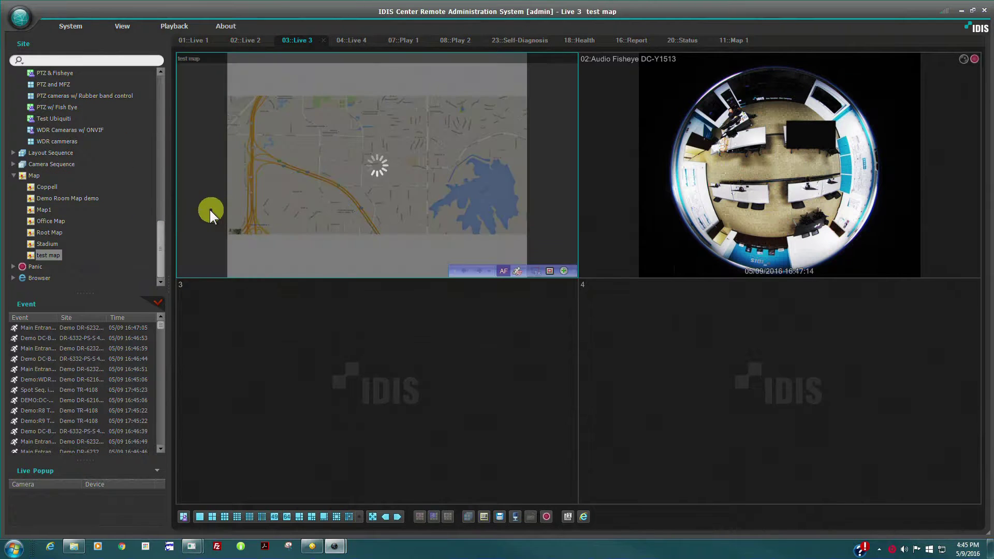
Step: View the live video of the PIR Bullet and WDR Dome cameras from their map icons, and close both viewers
left_click(302, 180)
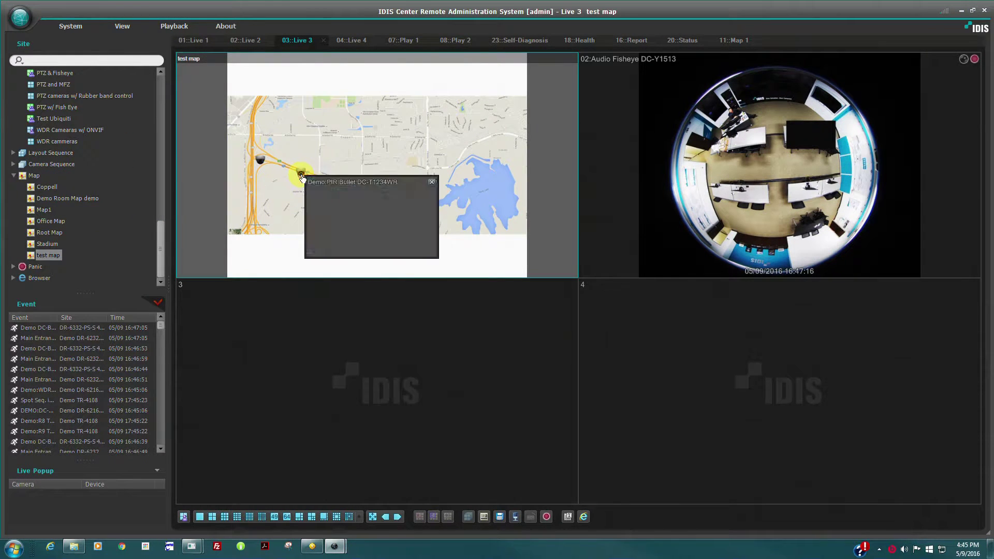
left_click(260, 160)
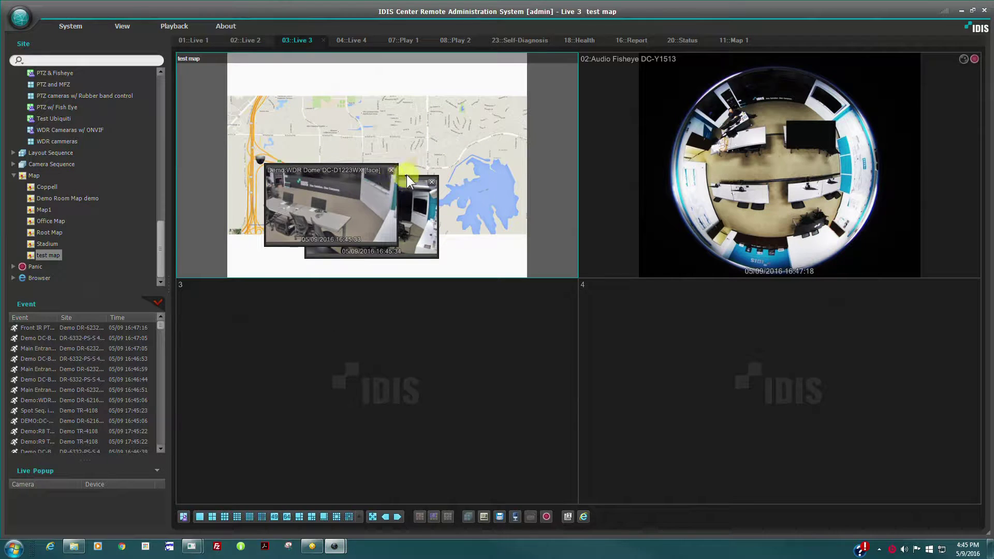
left_click(392, 170)
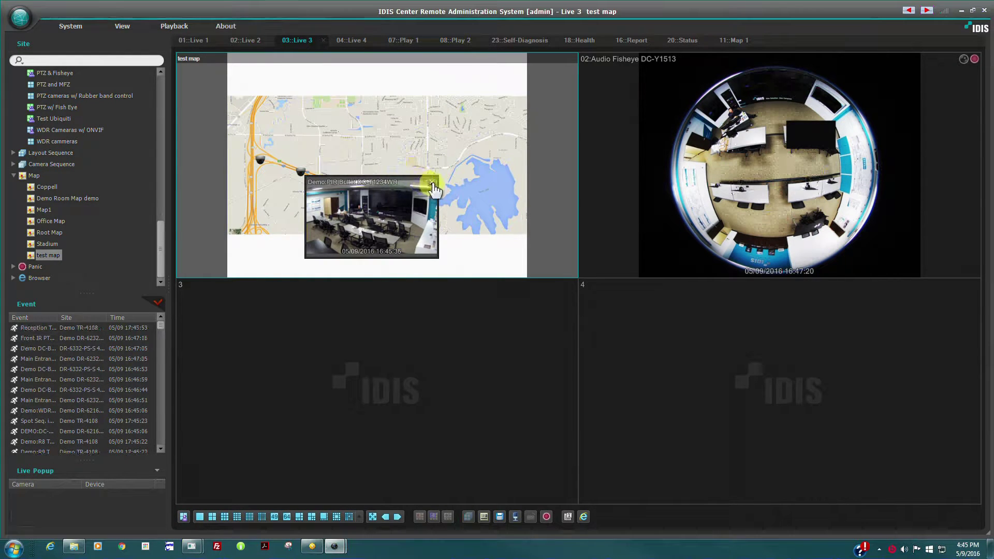
left_click(432, 182)
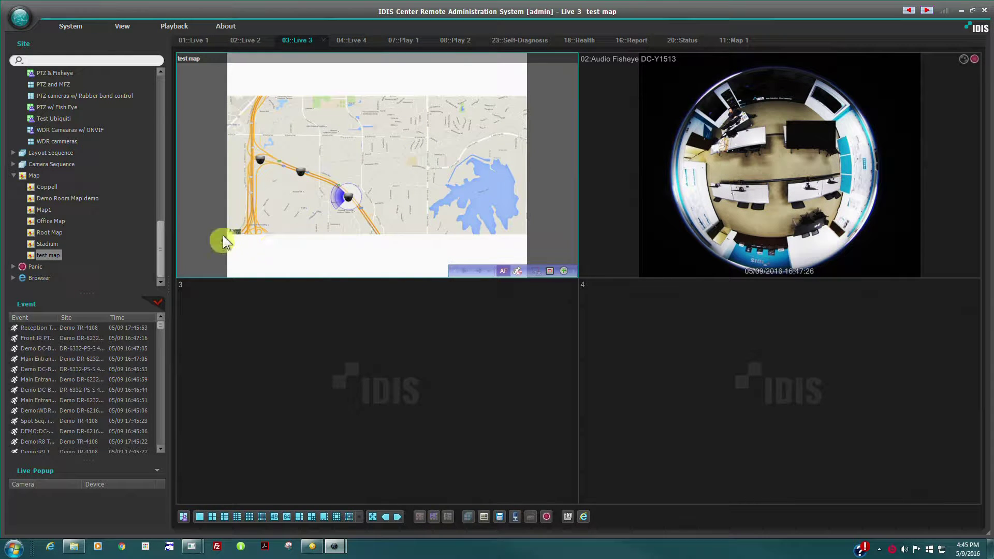
Step: Edit the user group named user in the setup, granting device access to the Fisheye Cameras, IDIS AM demo and test groups
left_click(21, 17)
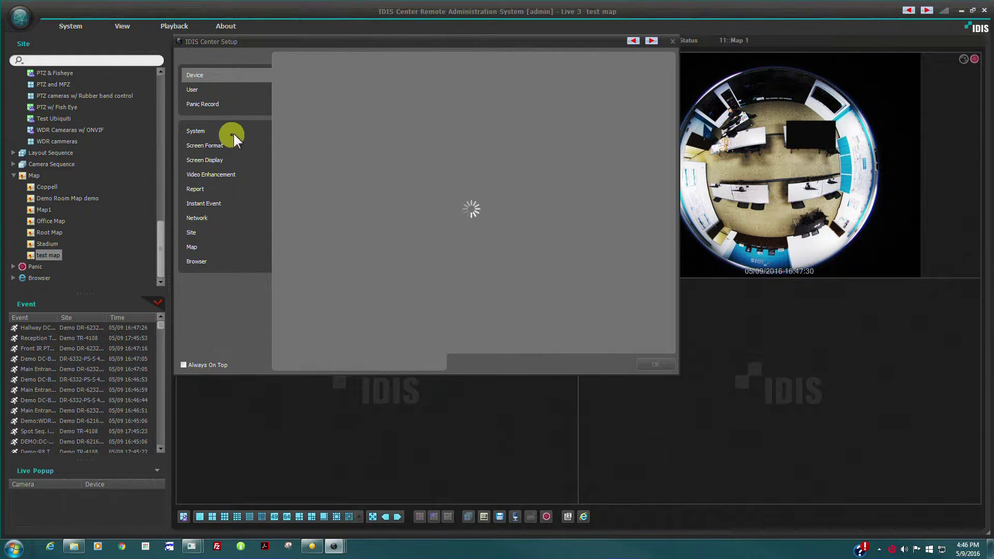
left_click(194, 92)
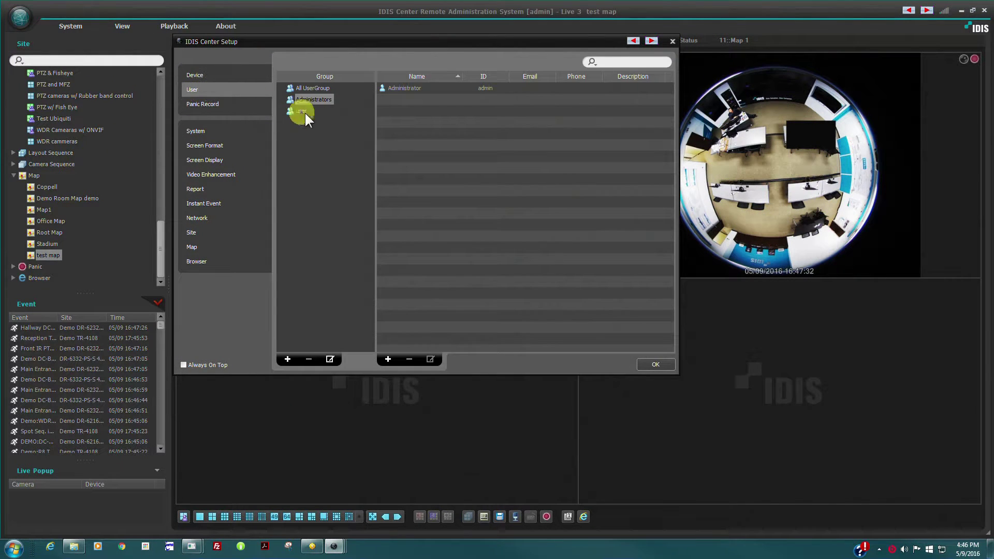
left_click(350, 95)
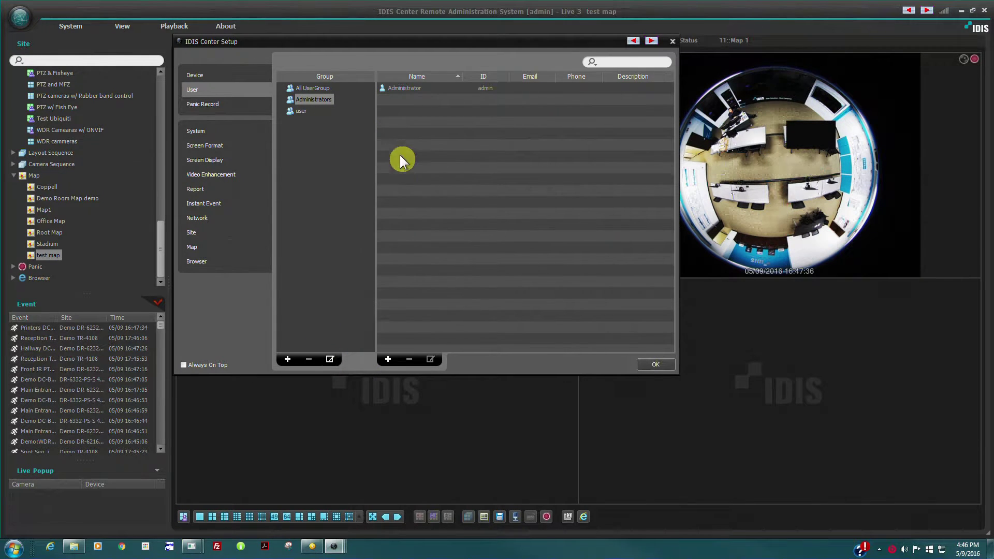
left_click(301, 110)
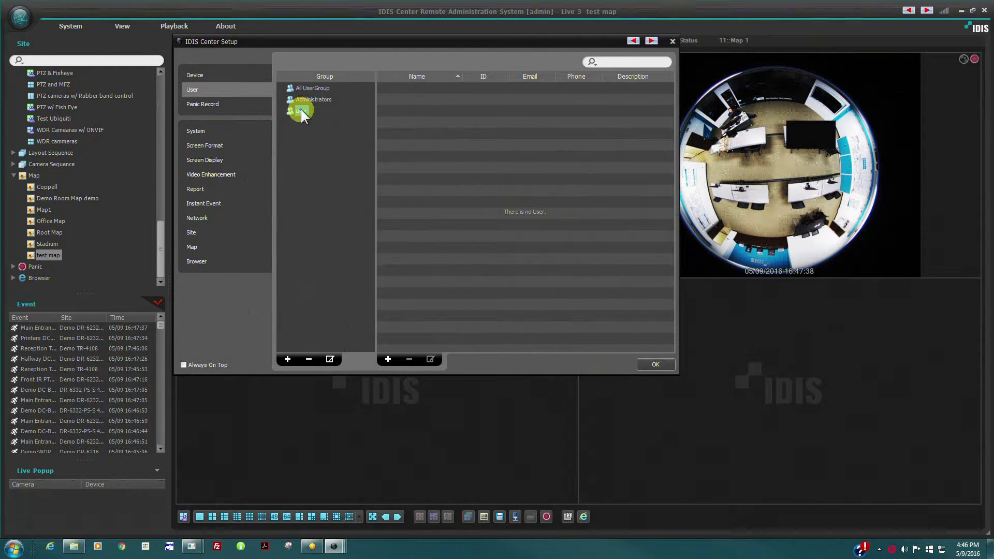
left_click(329, 359)
left_click(376, 198)
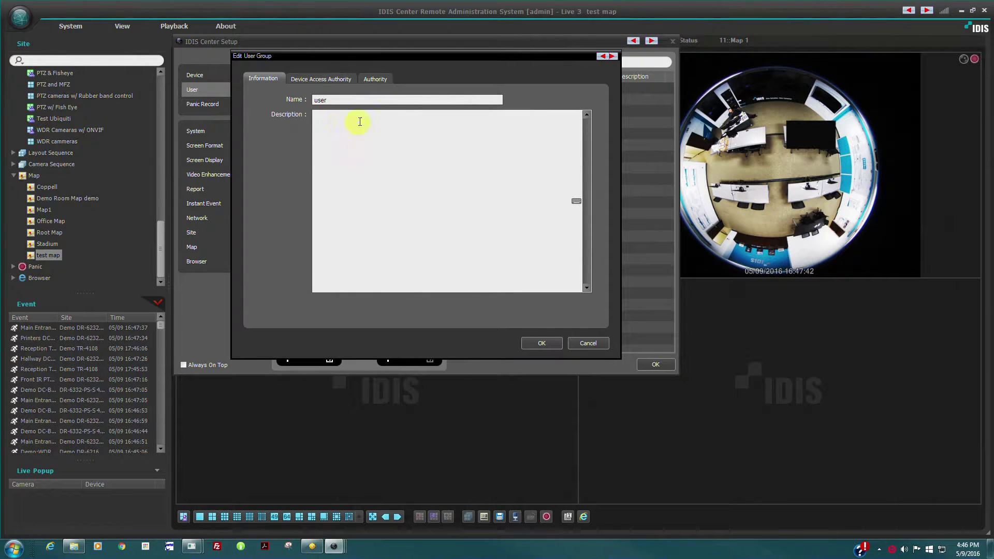
left_click(319, 81)
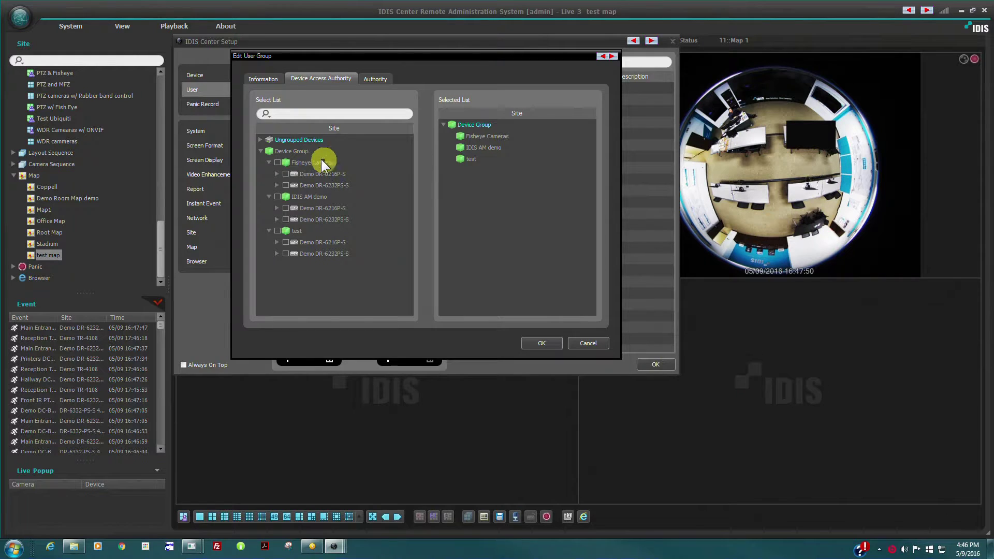
left_click(277, 163)
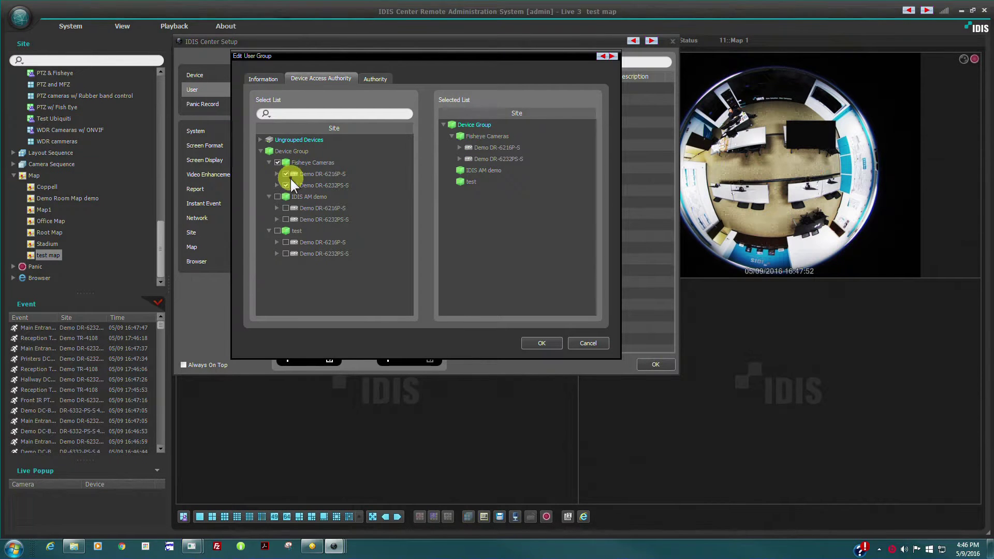
left_click(278, 197)
left_click(277, 230)
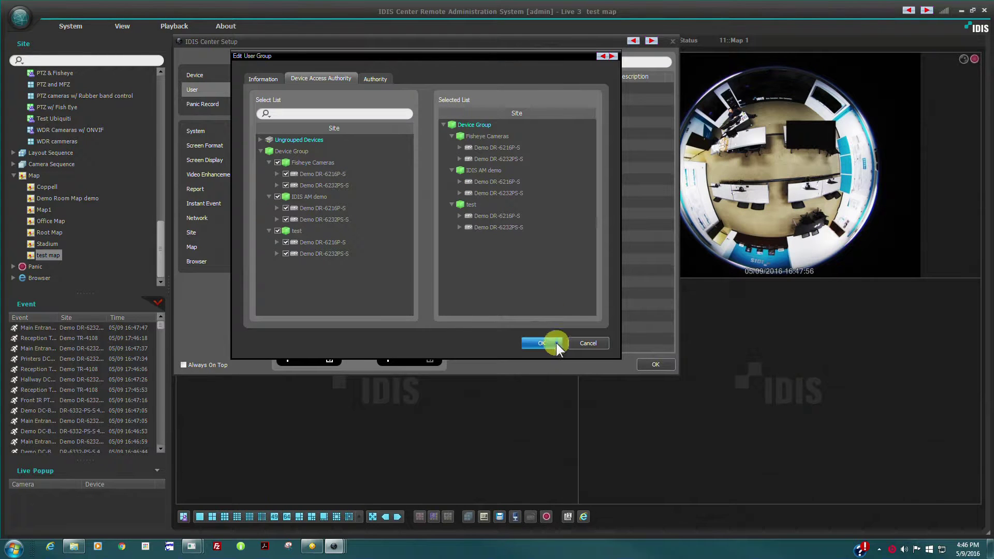
Step: Deny the Text-In and Create User Layout authorities for the user group and save the group
left_click(374, 79)
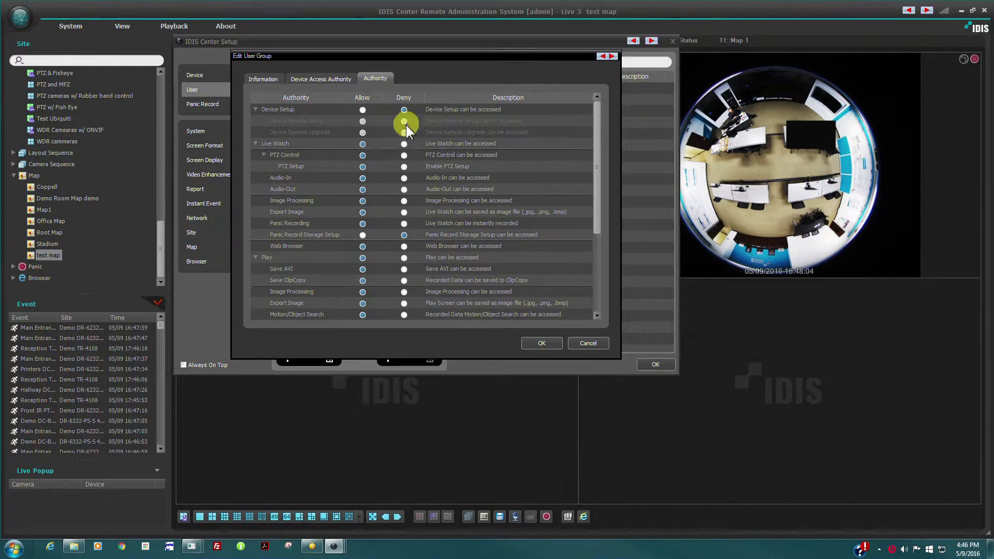
left_click(404, 144)
left_click(412, 155)
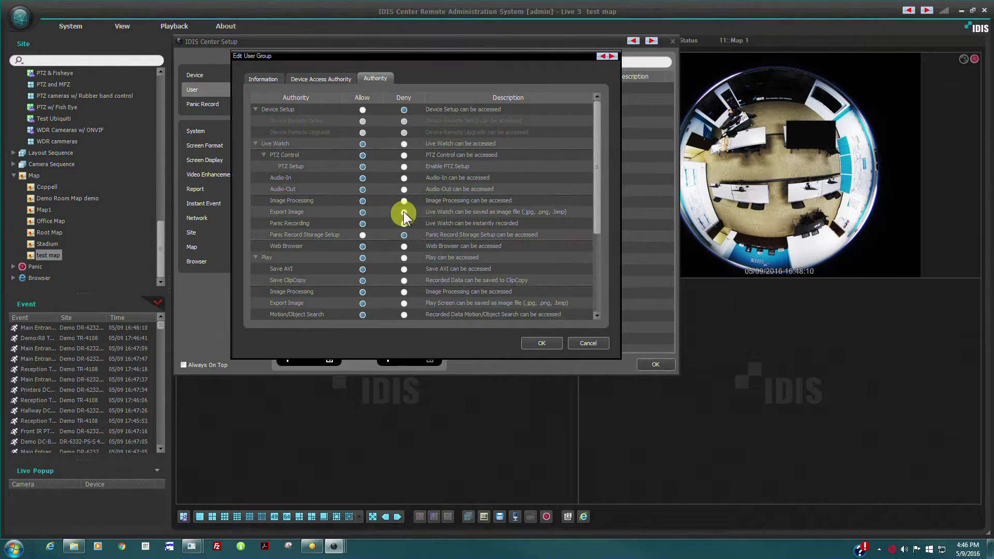
left_click_drag(592, 154, 590, 255)
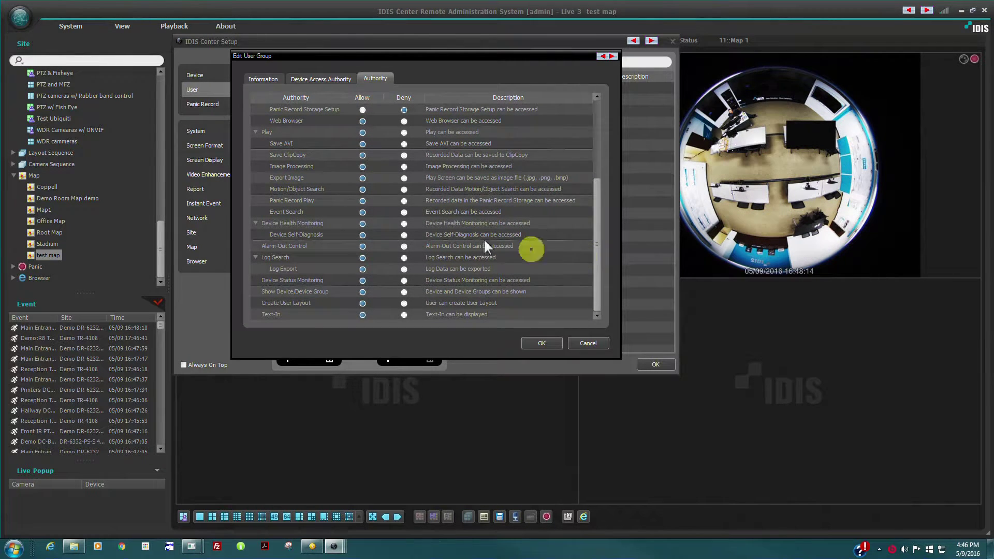
left_click(404, 315)
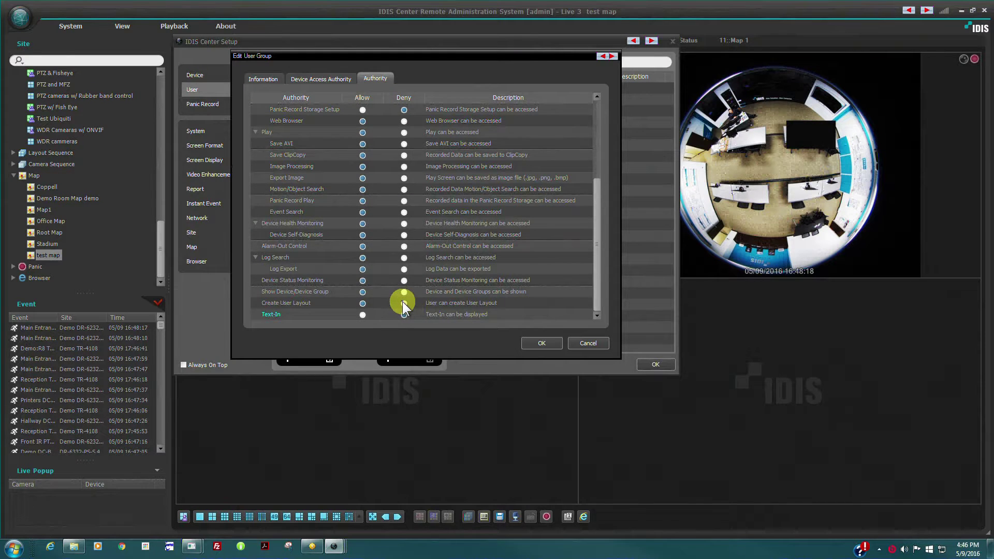
left_click(403, 303)
left_click(538, 343)
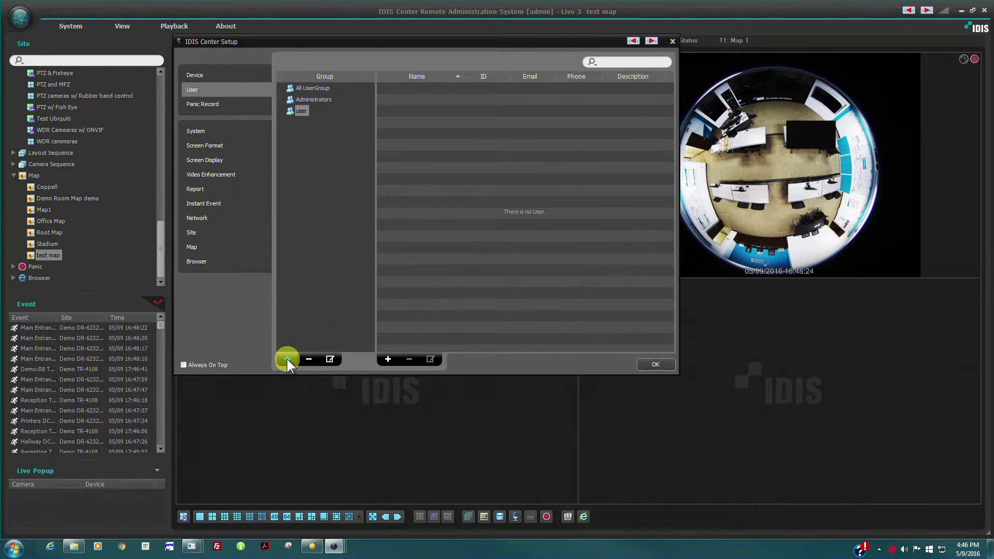
Step: Review the Add User form for the user group without adding anyone, and view the Panic Record storage settings
left_click(388, 359)
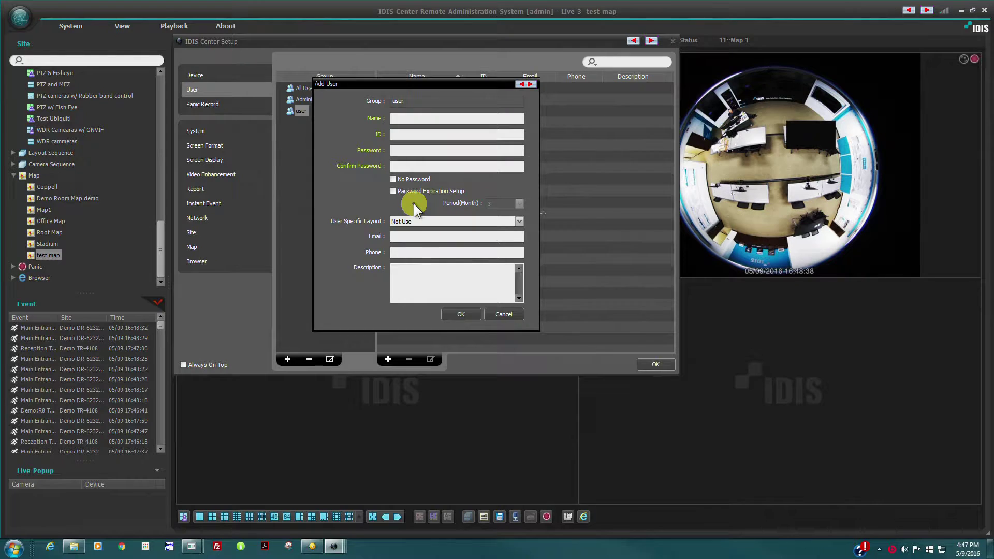
left_click(495, 317)
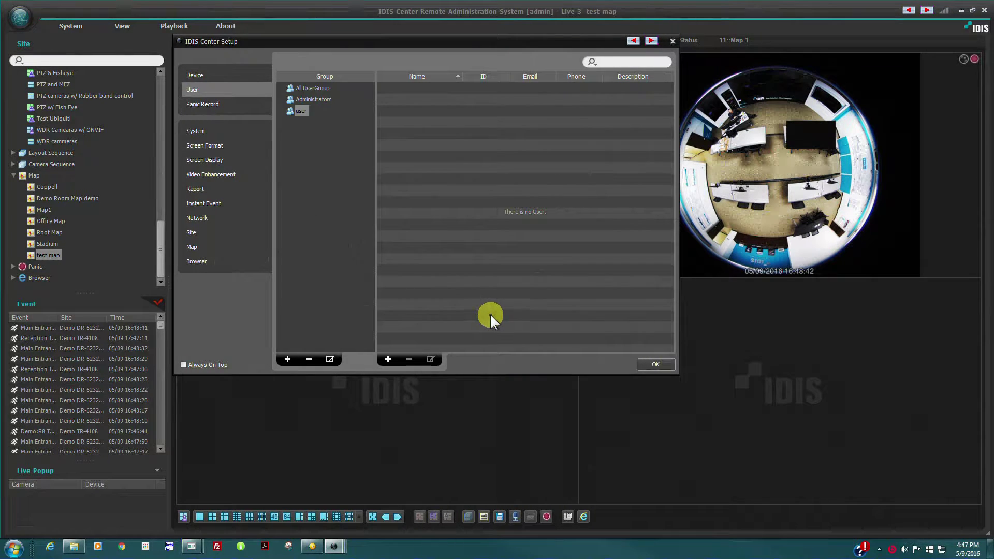
left_click(212, 103)
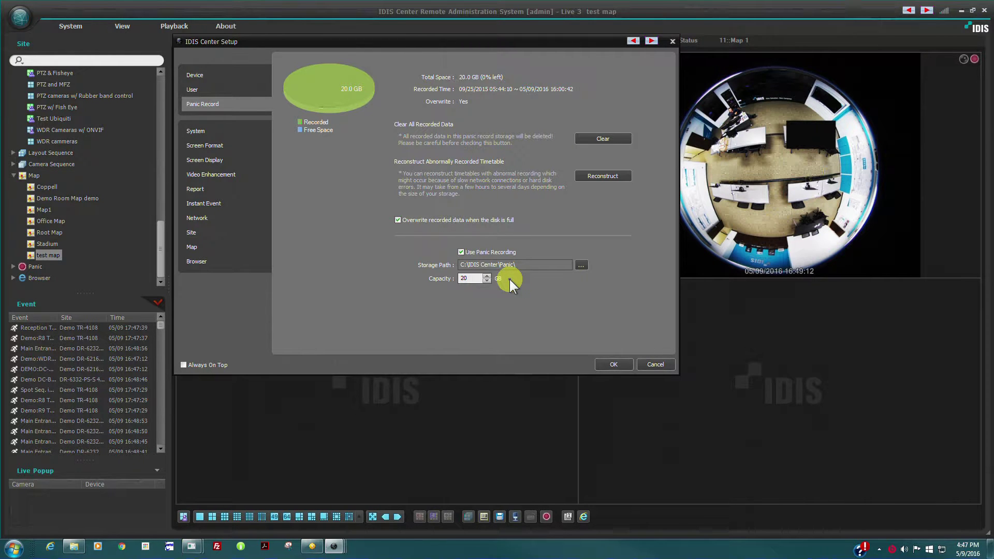
Step: View the System settings, set the side pane position to Right in the Screen Format settings, and save the setup
left_click(199, 131)
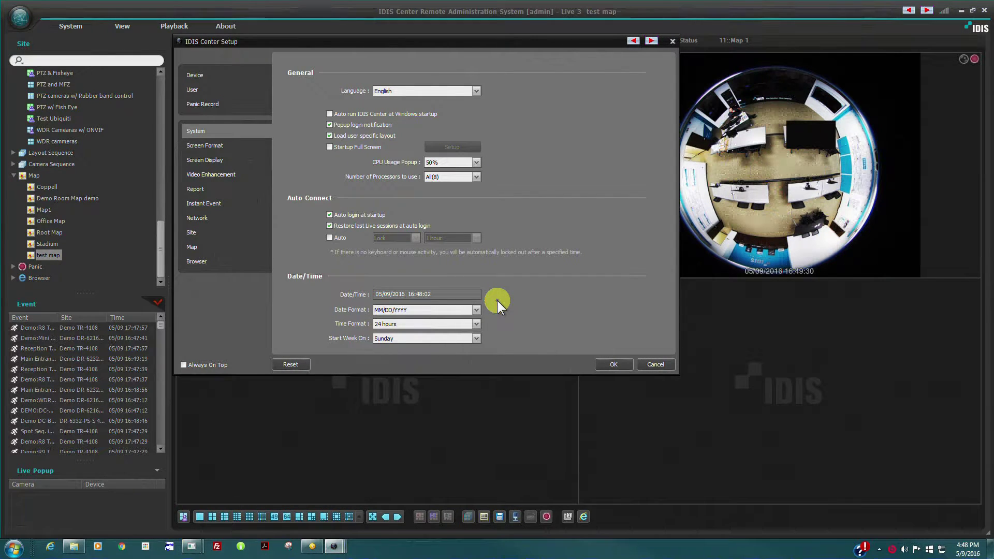
left_click(216, 145)
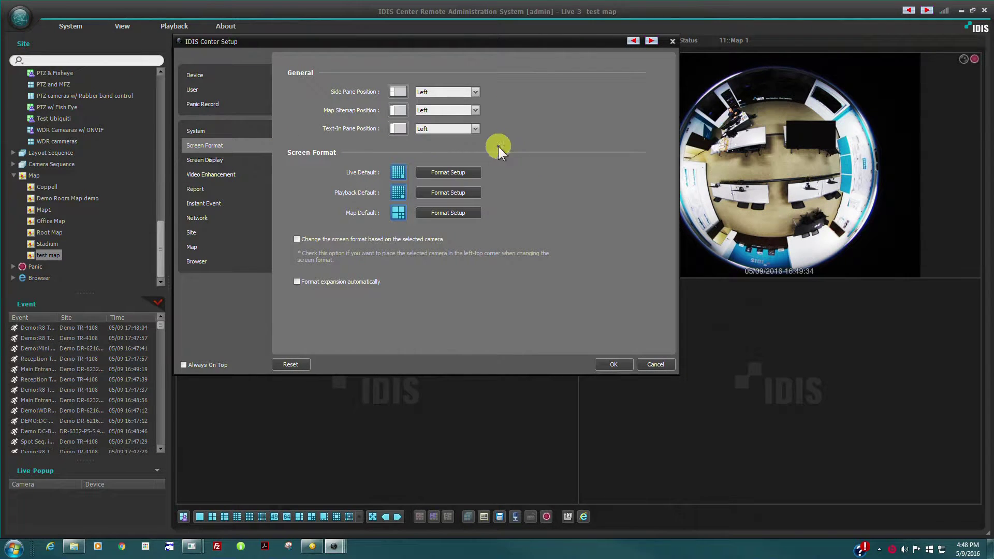
left_click(475, 94)
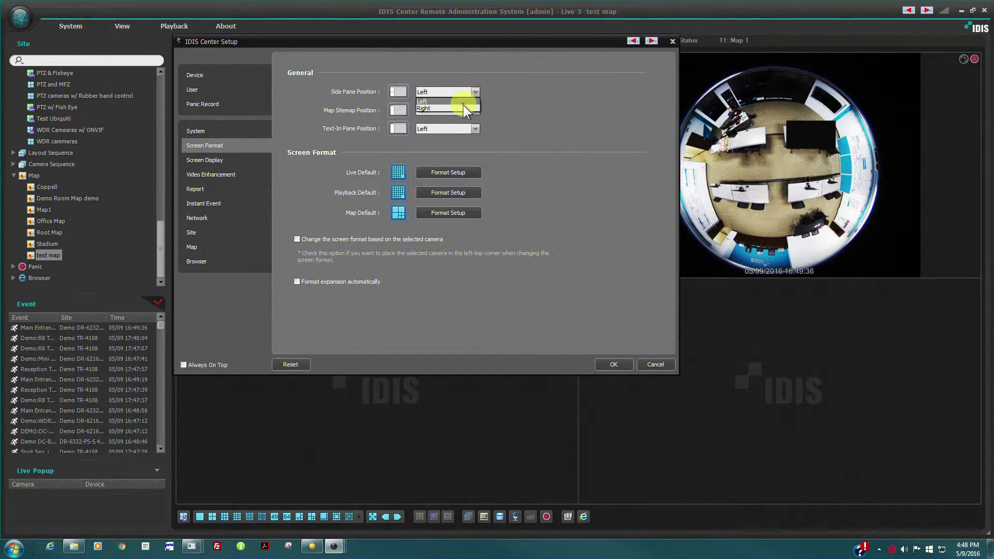
left_click(462, 108)
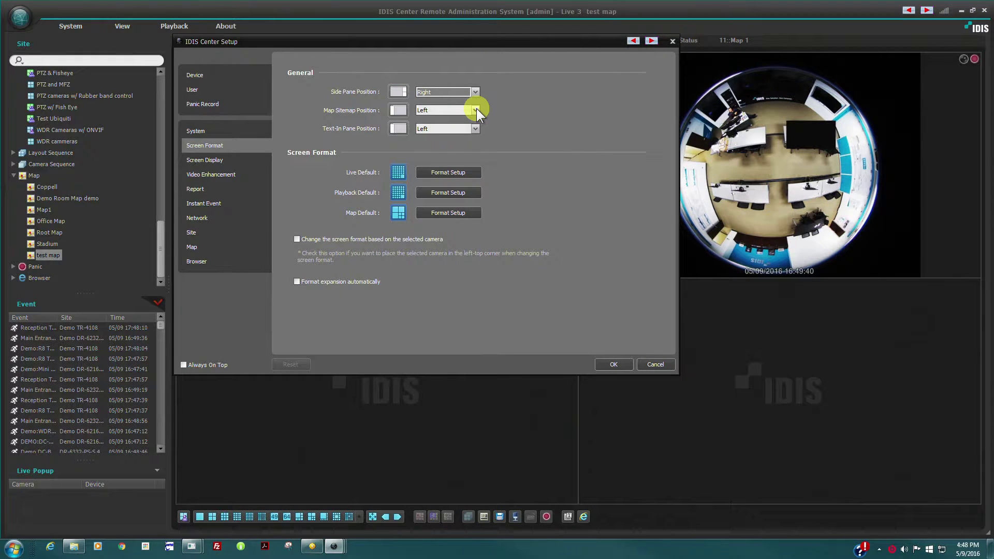
left_click(613, 363)
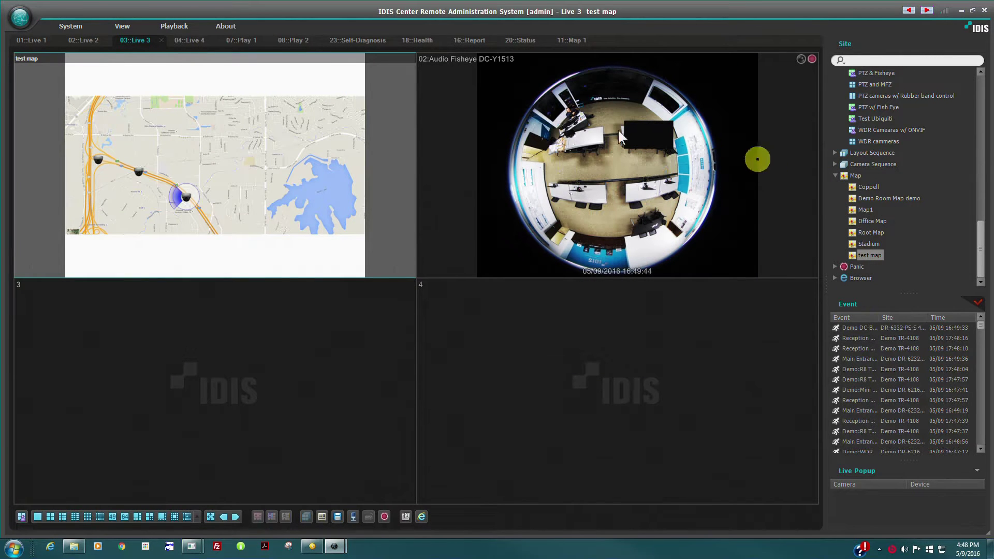
Step: Reopen the setup and set the side pane position back to Left in the Screen Format settings
left_click(27, 19)
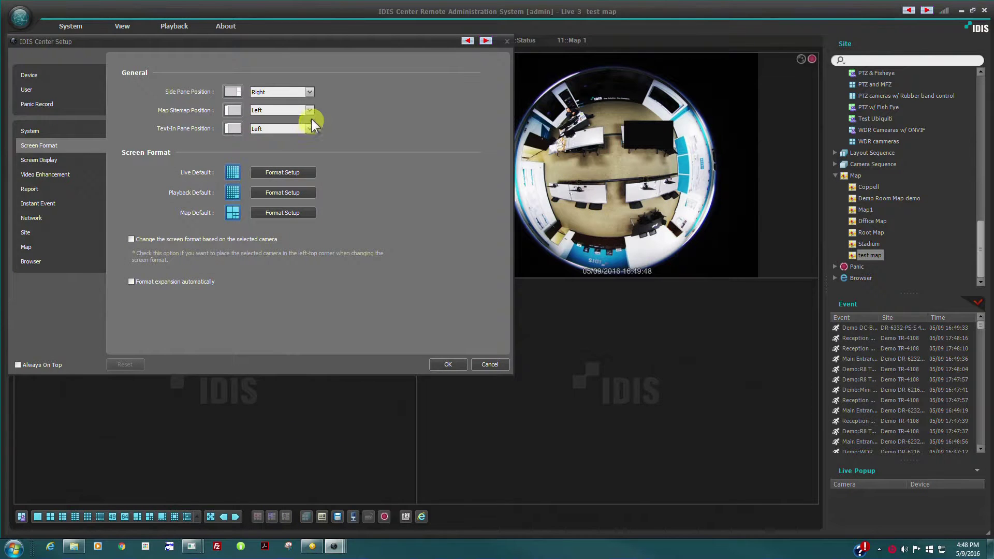
left_click(310, 92)
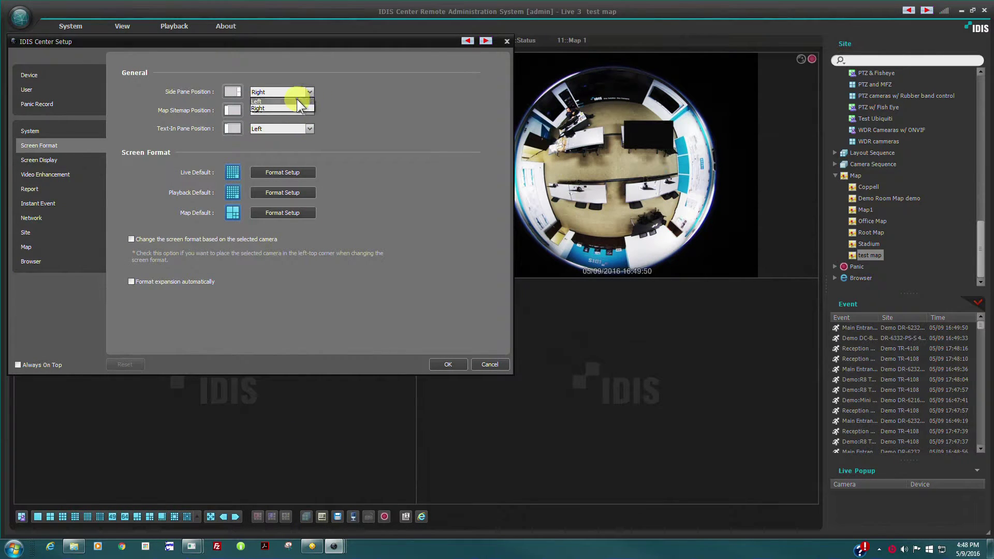
left_click(294, 101)
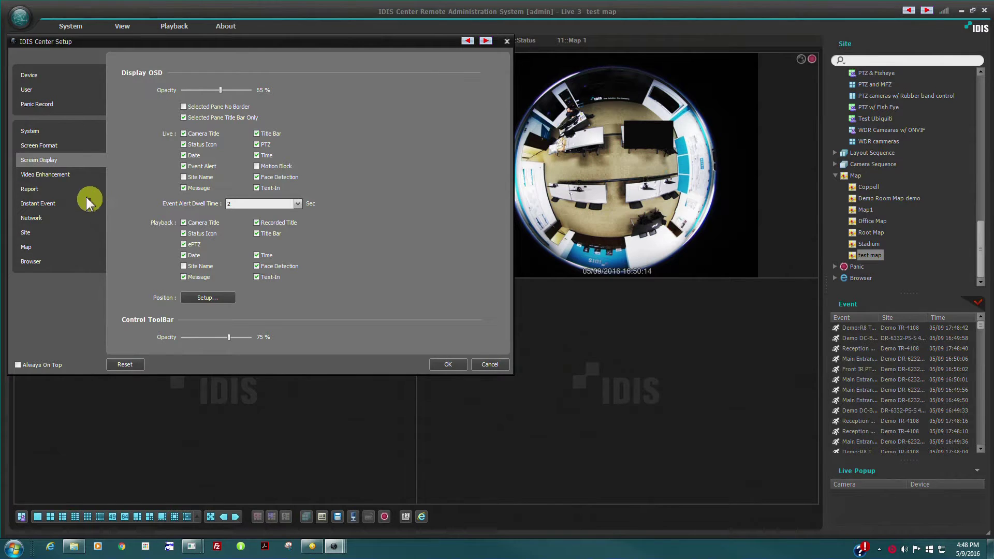
Step: Review the Video Enhancement settings, including the available drawing modes, and the Report settings for the log list and health updates
left_click(67, 175)
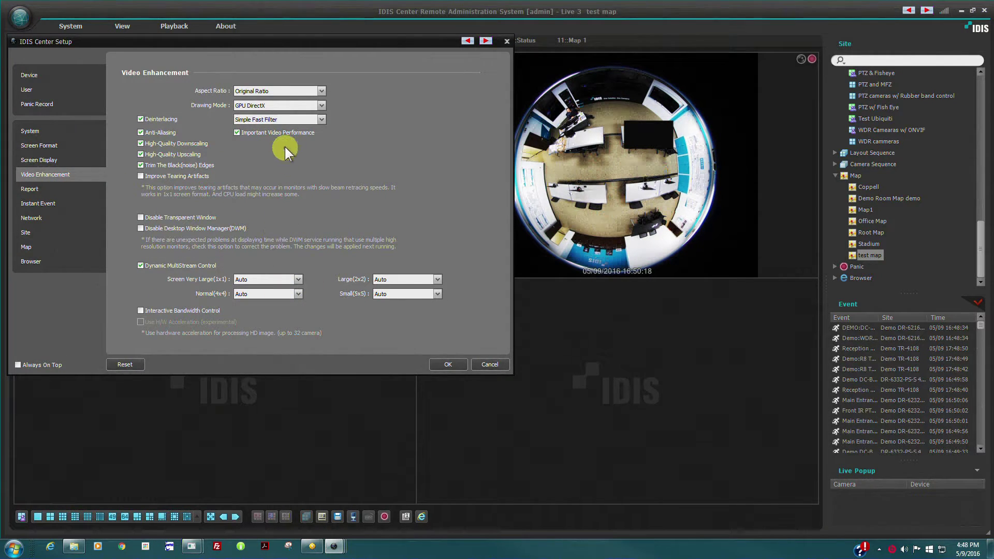
left_click(322, 105)
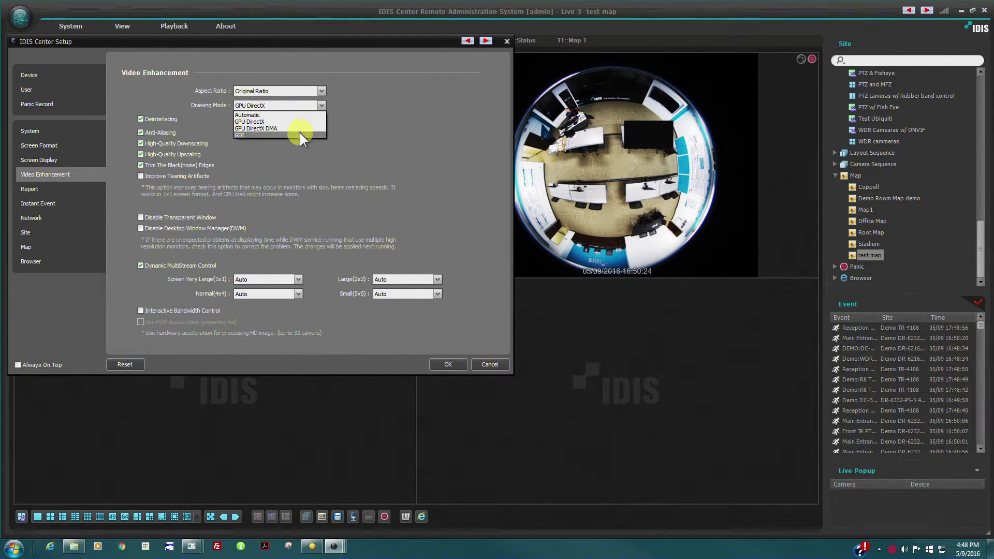
left_click(355, 135)
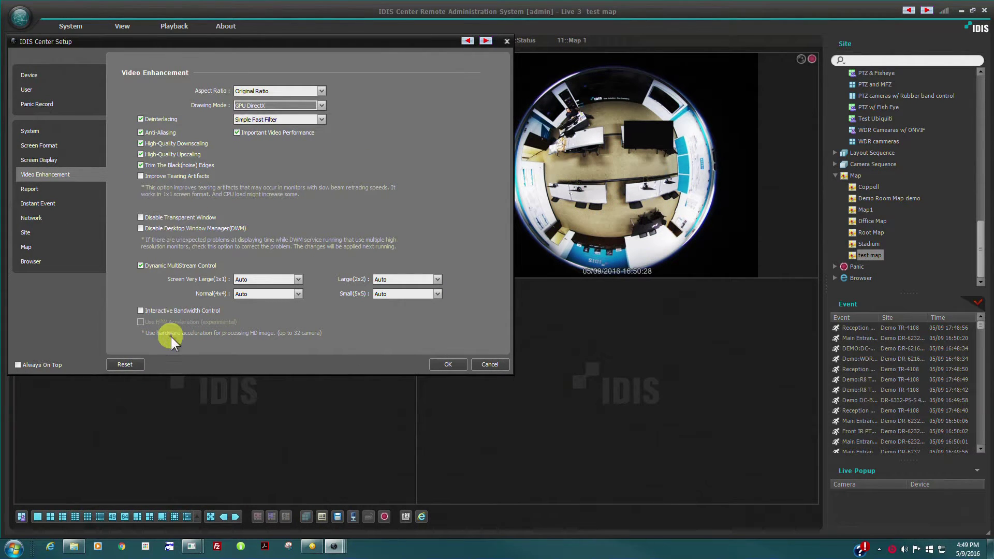
left_click(45, 188)
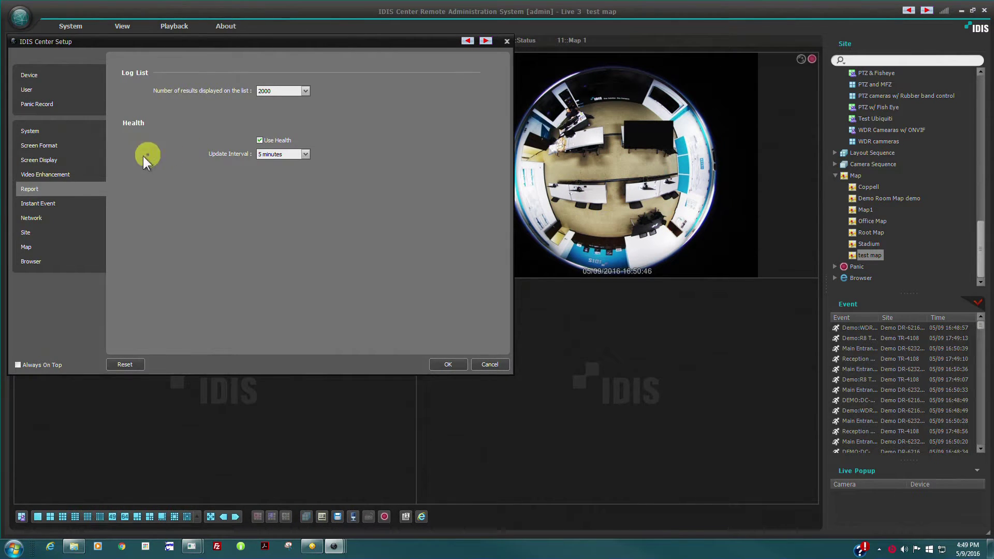
Step: In the Instant Event settings, enable the Motion Detection event sound, browse for a wave file without choosing one, and disable the sound again
left_click(47, 203)
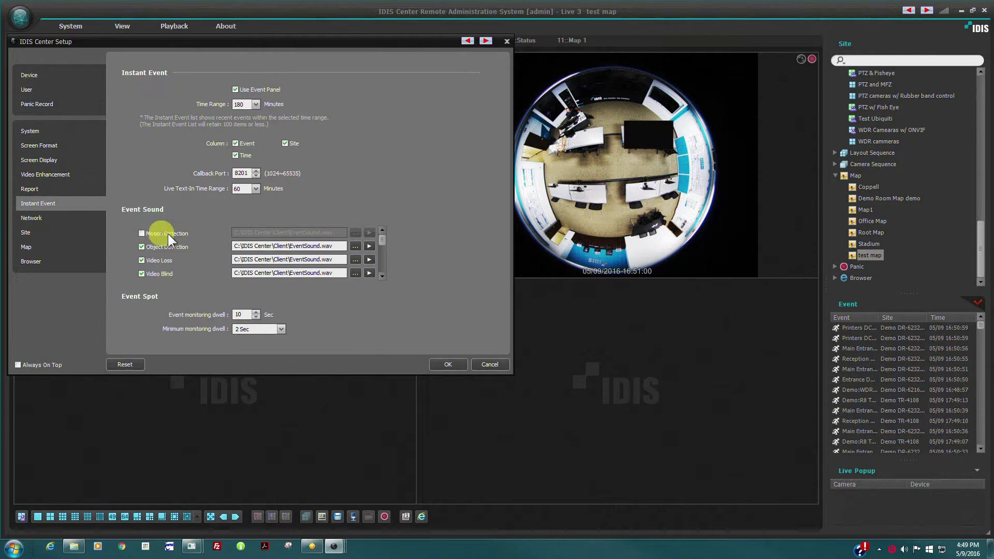
left_click(141, 233)
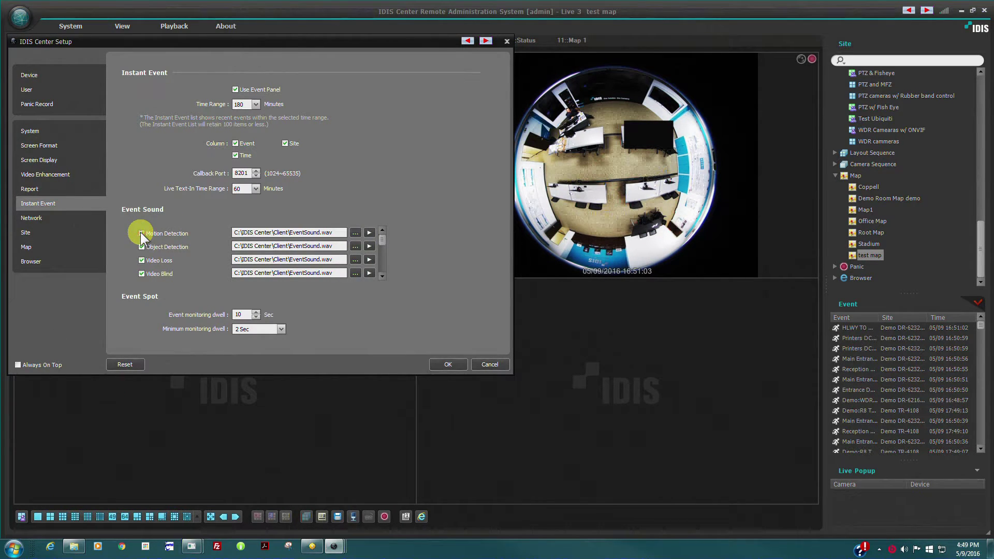
left_click(354, 233)
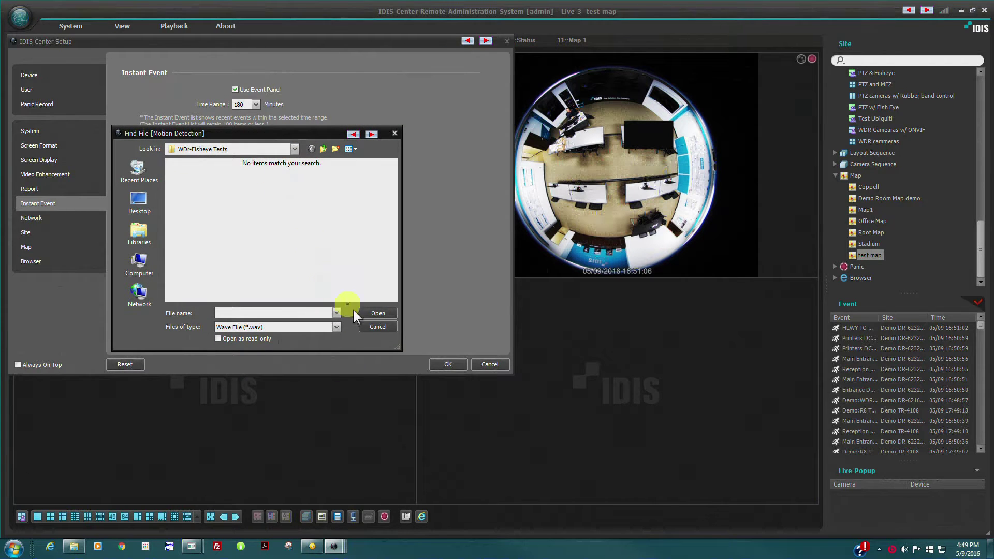
left_click(376, 327)
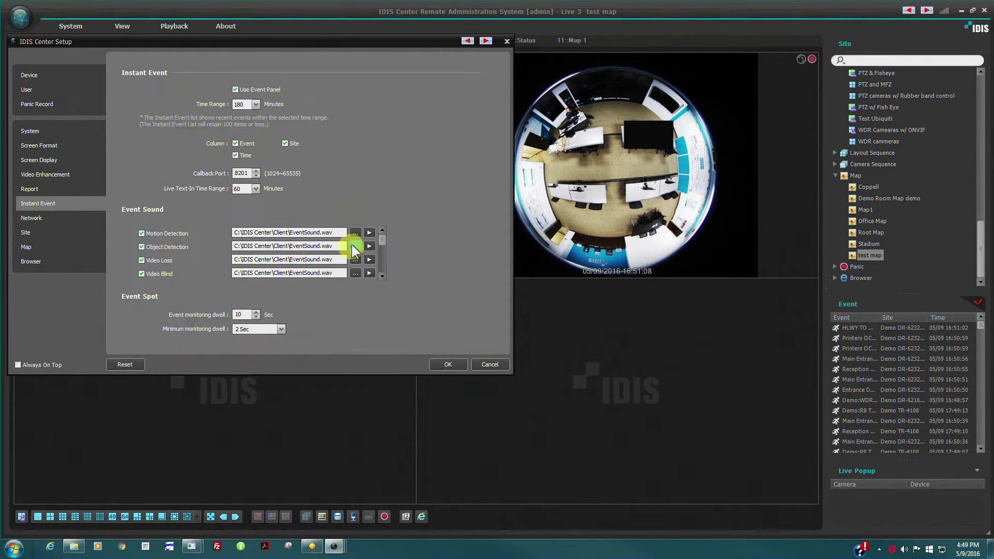
left_click(142, 232)
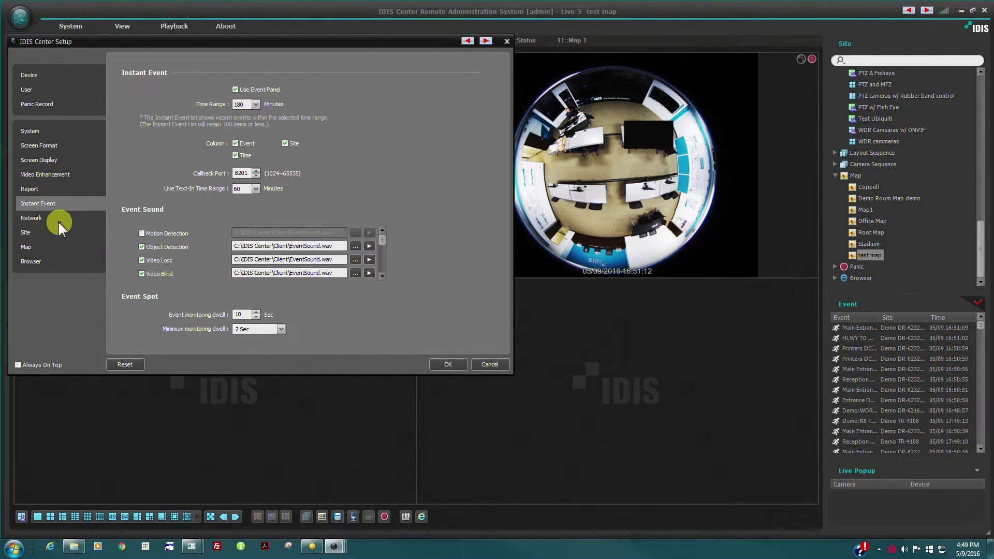
Step: Review the Network, Site, Map and Browser settings, and save the setup
left_click(41, 218)
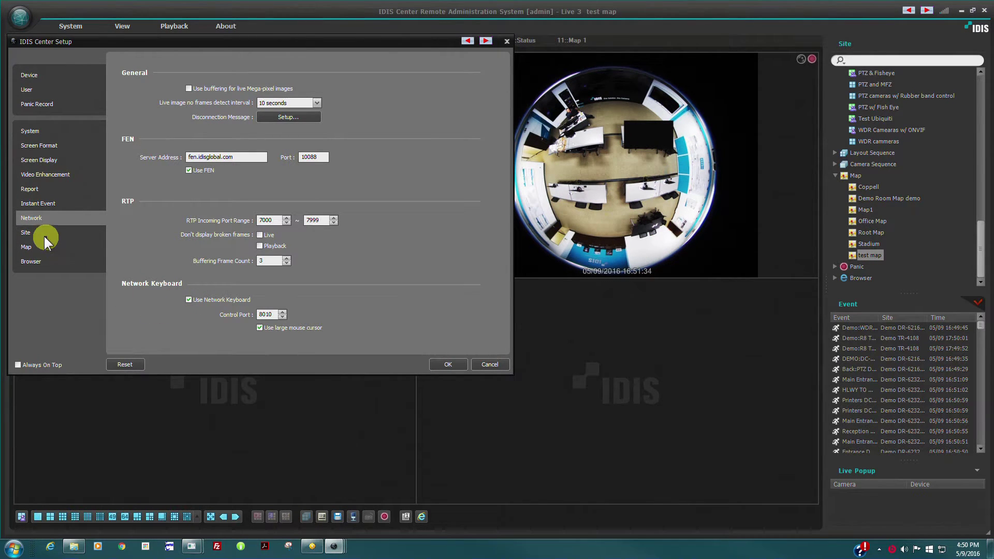
left_click(26, 233)
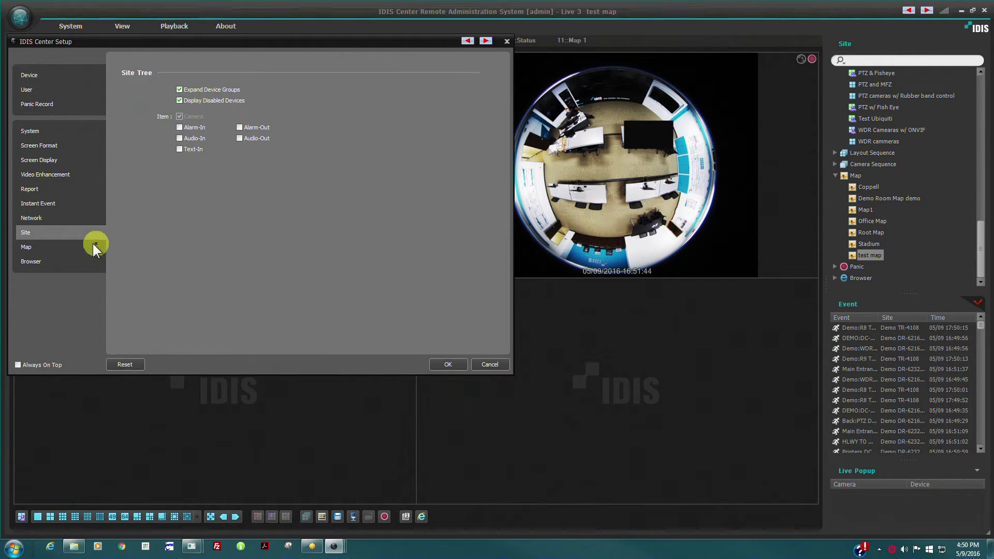
left_click(30, 246)
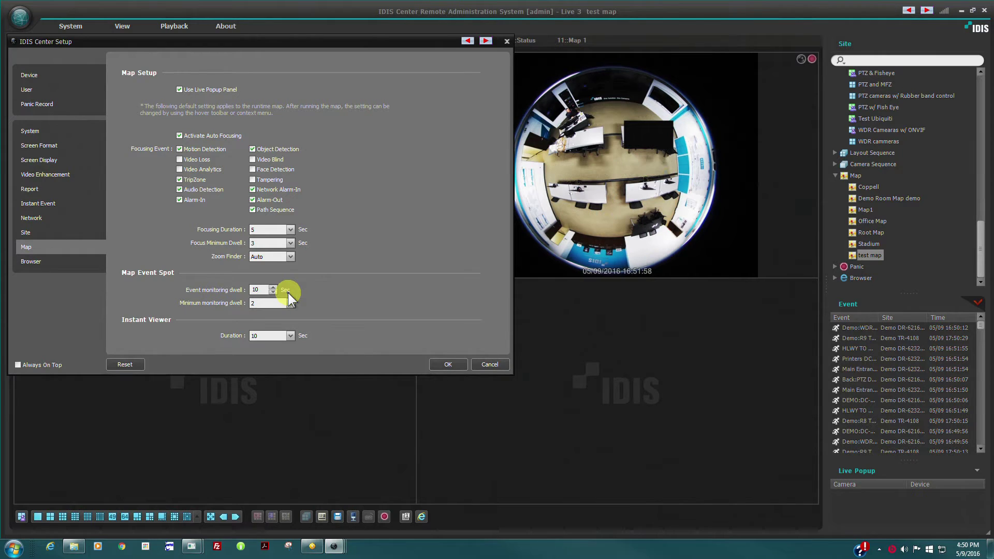
left_click(32, 262)
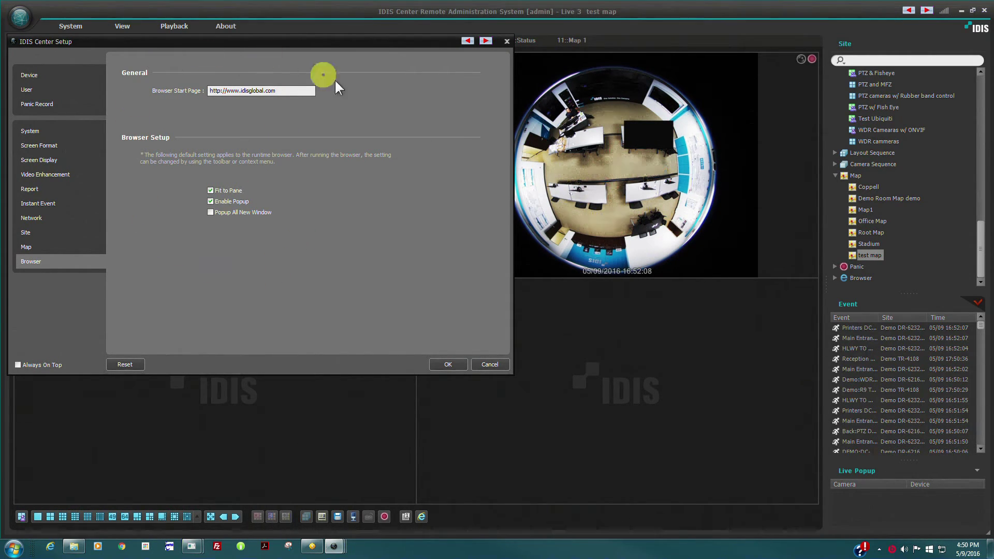
left_click(443, 364)
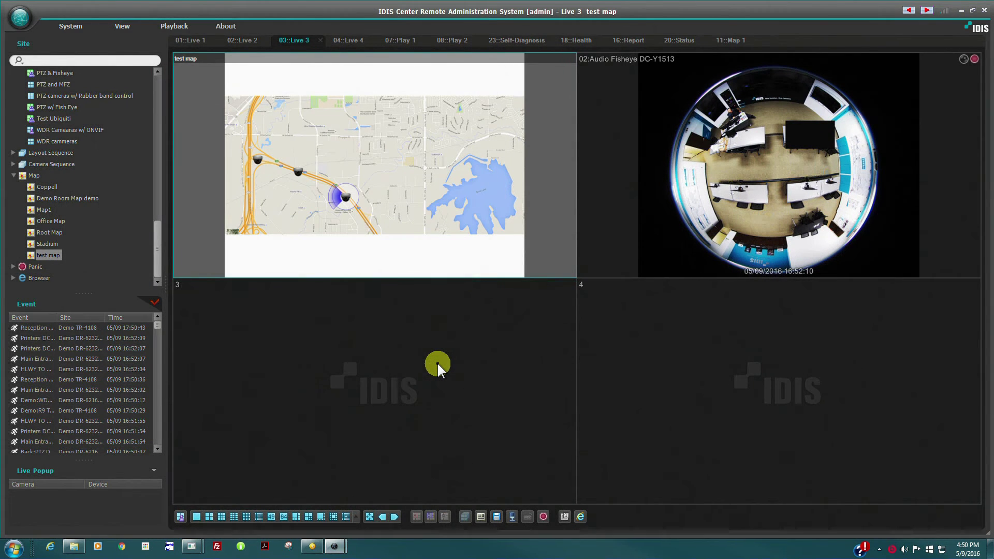